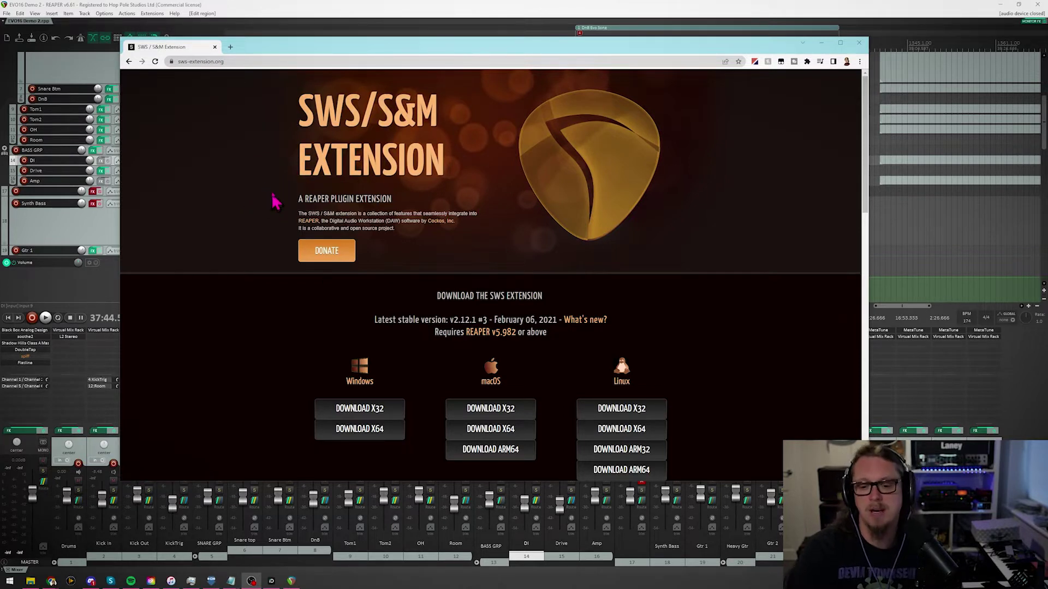
Step: Scroll through the sws-extension.org download page, then minimize Chrome to get back to REAPER
{"action": "scroll", "coordinate": [327, 229], "scroll_direction": "down", "scroll_amount": 2}
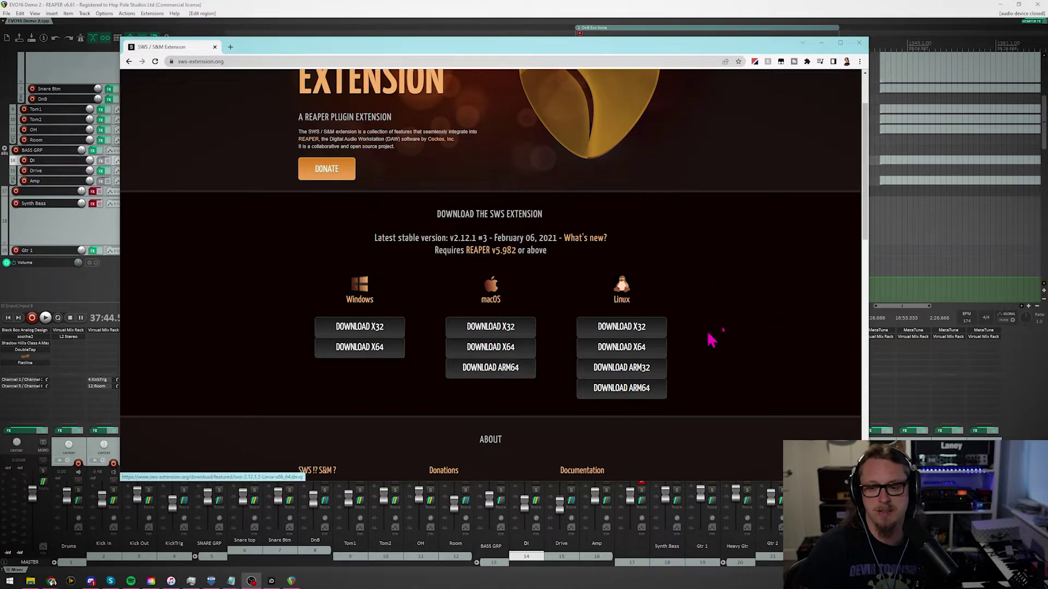
{"action": "scroll", "coordinate": [551, 283], "scroll_direction": "down", "scroll_amount": 1}
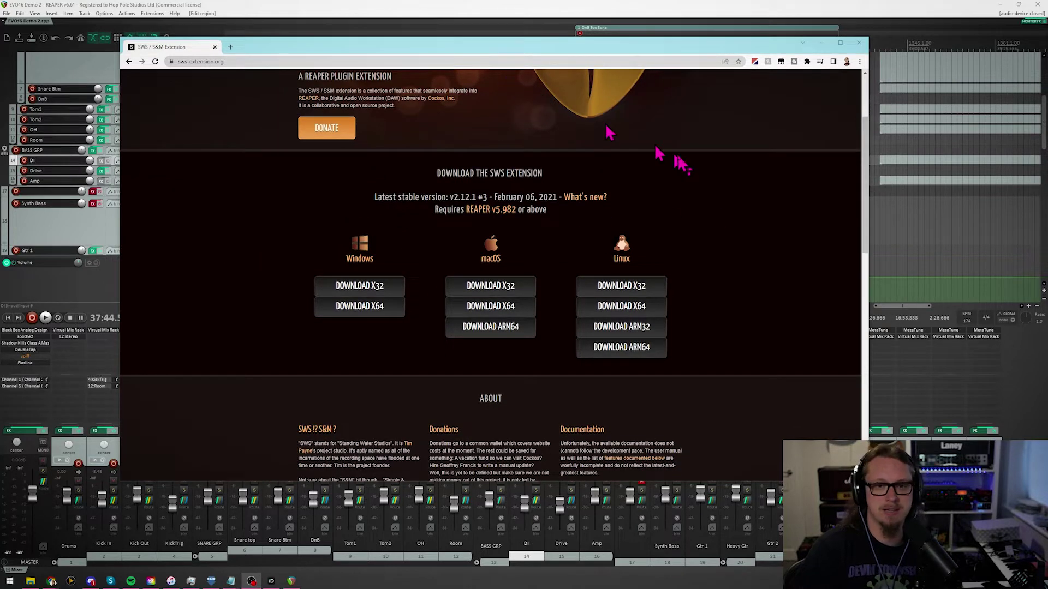
{"action": "left_click", "coordinate": [821, 43]}
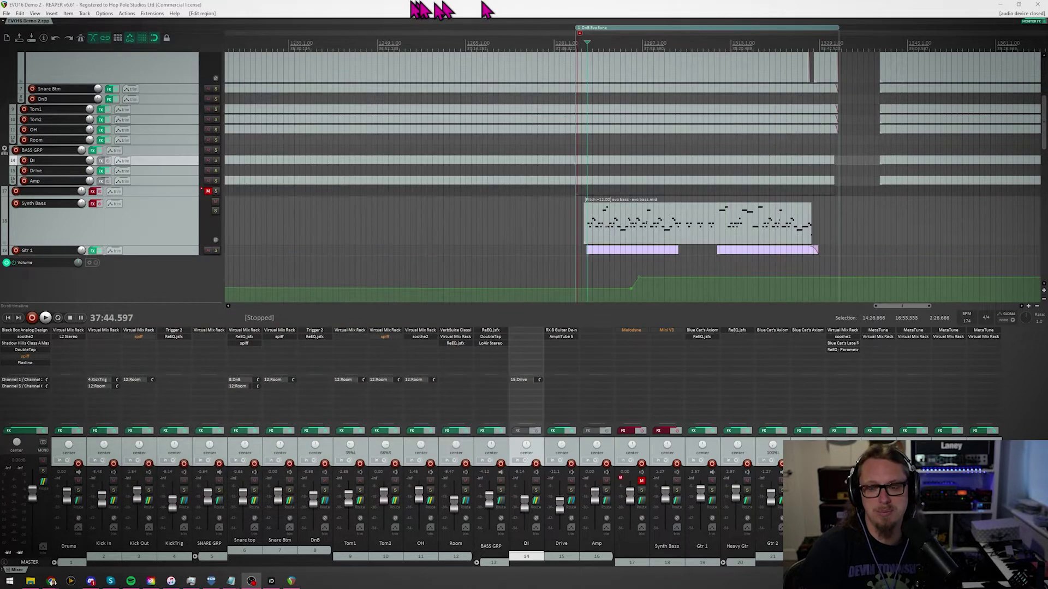
{"action": "scroll", "coordinate": [562, 259], "scroll_direction": "up", "scroll_amount": 2}
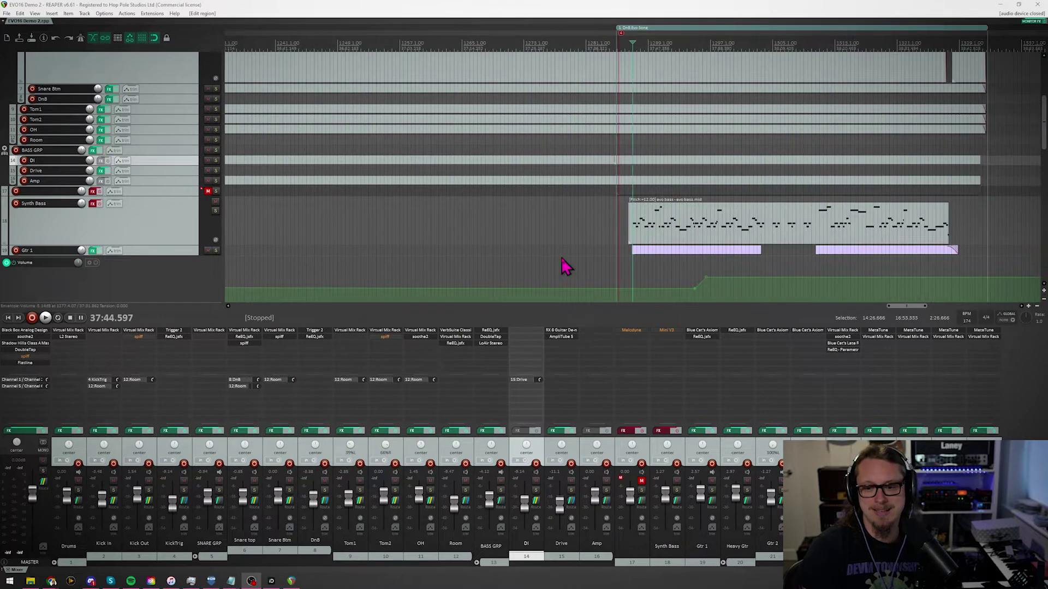
{"action": "left_click_drag", "start_coordinate": [908, 307], "coordinate": [922, 311]}
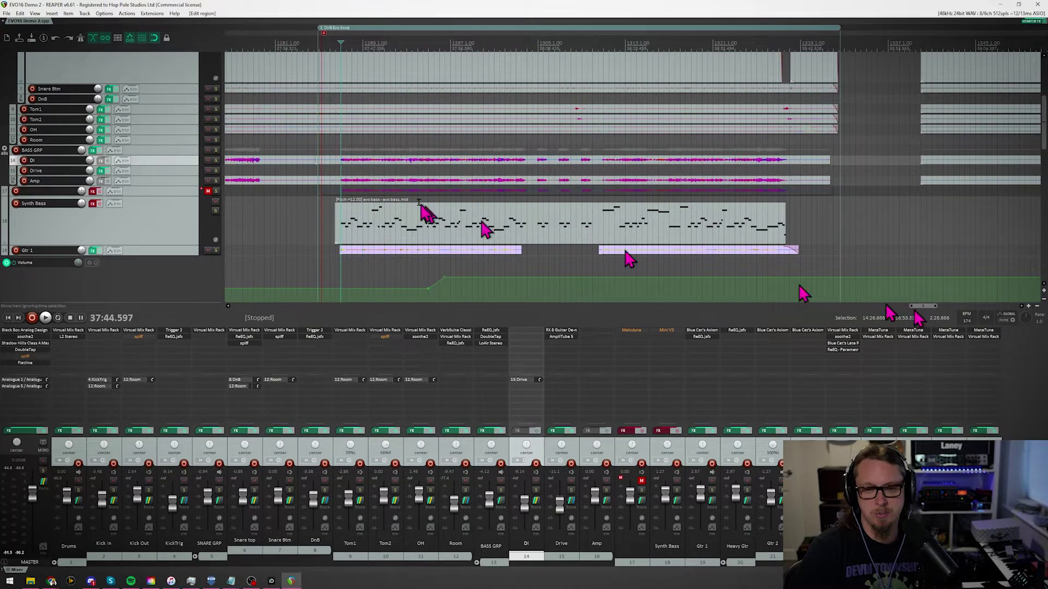
Step: Open the SWS Region Playlist window and add a new playlist named DnB1
{"action": "left_click", "coordinate": [153, 13]}
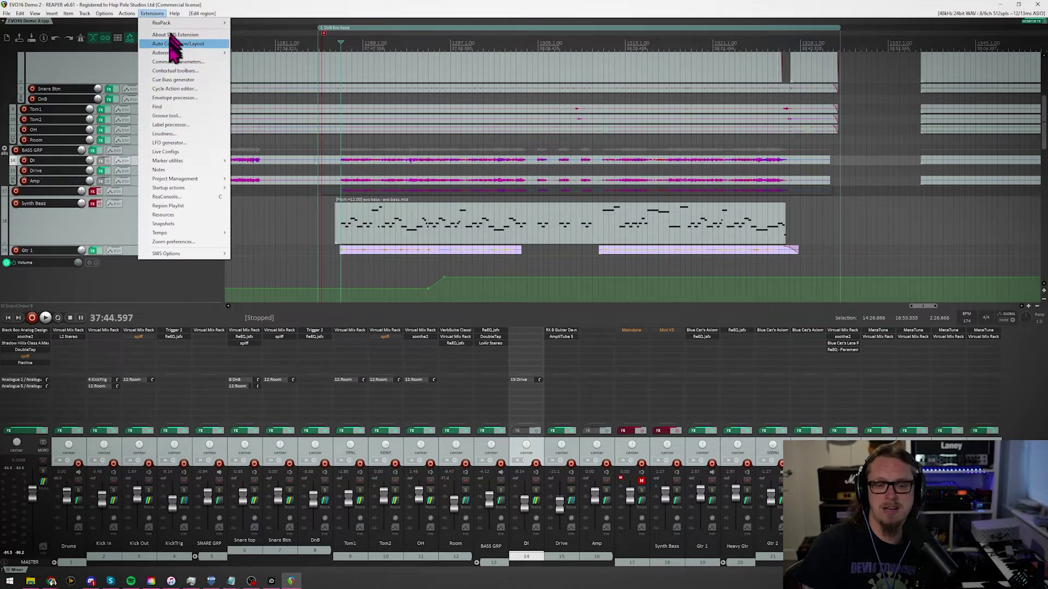
{"action": "left_click", "coordinate": [177, 207]}
{"action": "left_click_drag", "start_coordinate": [171, 132], "coordinate": [176, 145]}
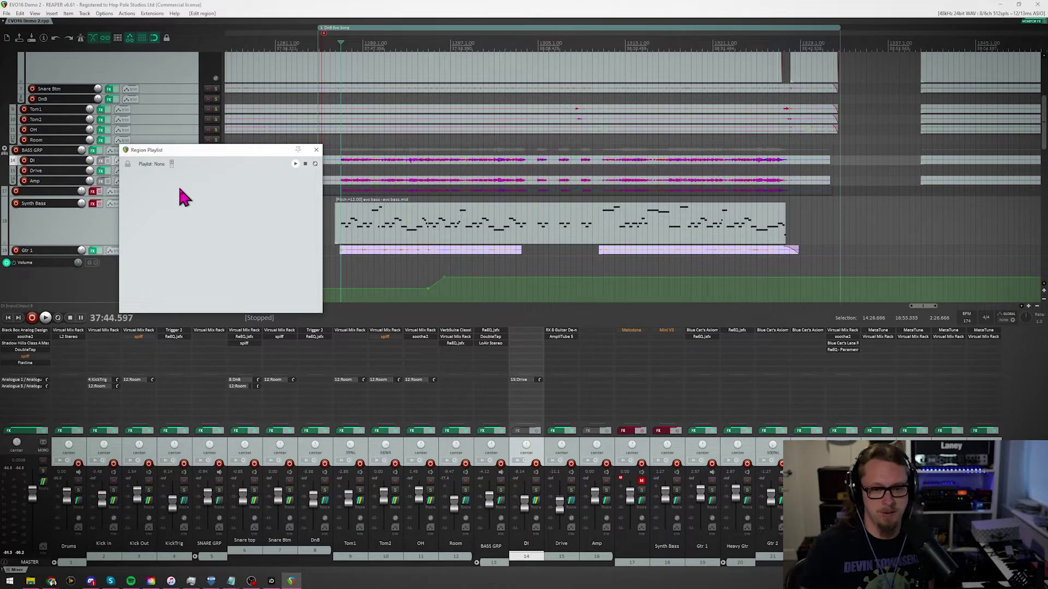
{"action": "left_click", "coordinate": [172, 163]}
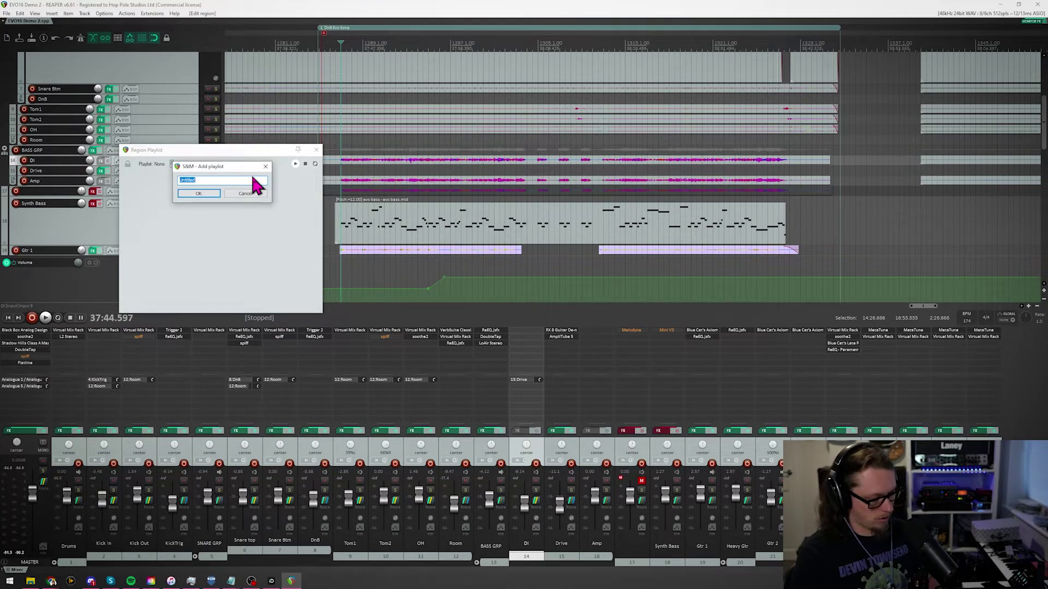
{"action": "key", "text": "Return"}
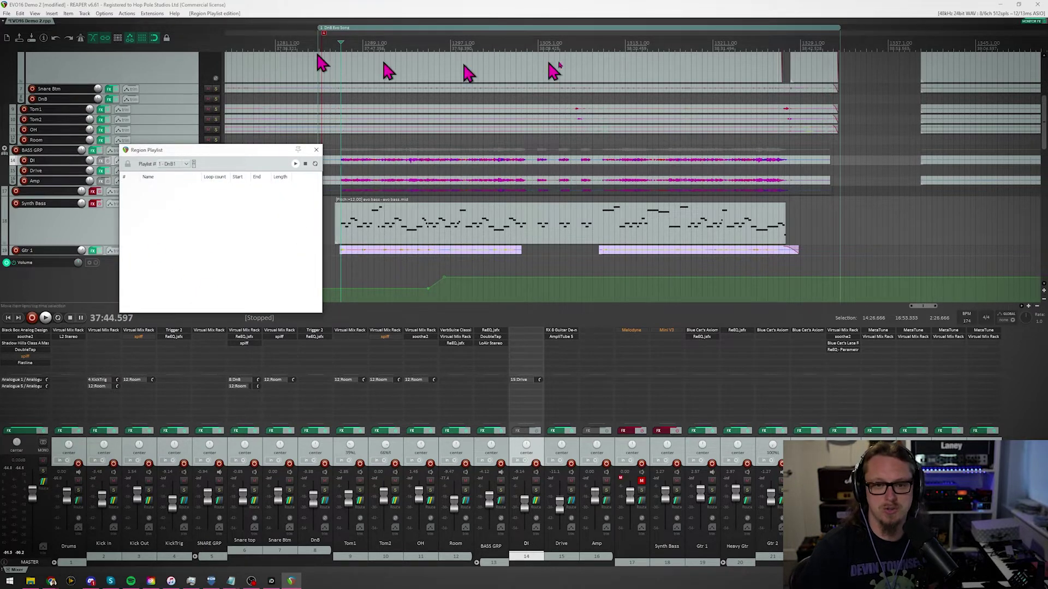
{"action": "scroll", "coordinate": [600, 76], "scroll_direction": "left", "scroll_amount": 5}
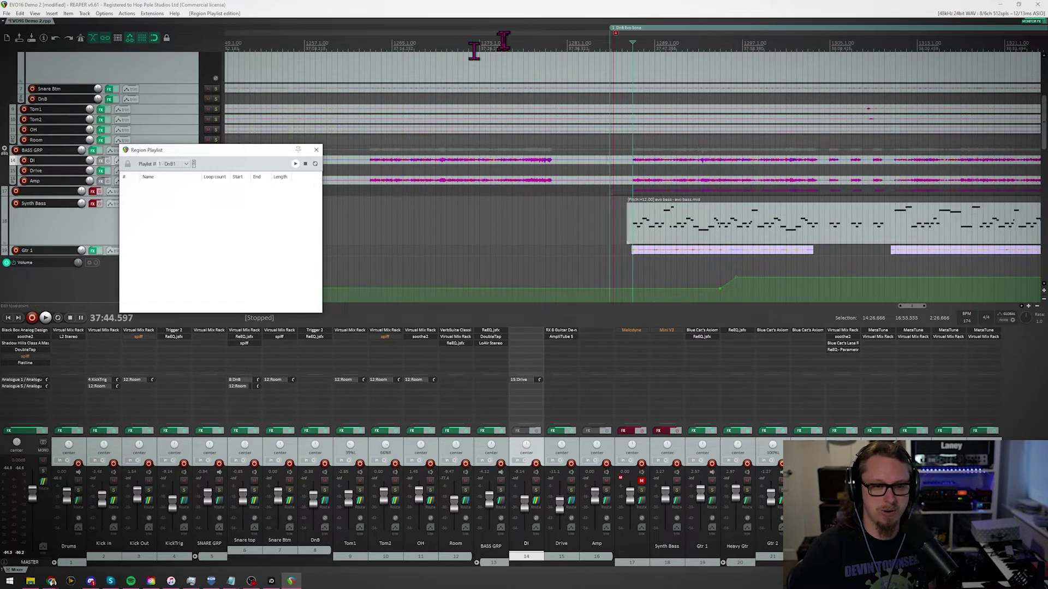
Step: Create a region from a time selection spanning bars 1262 to 1271
{"action": "left_click_drag", "start_coordinate": [360, 49], "coordinate": [462, 61]}
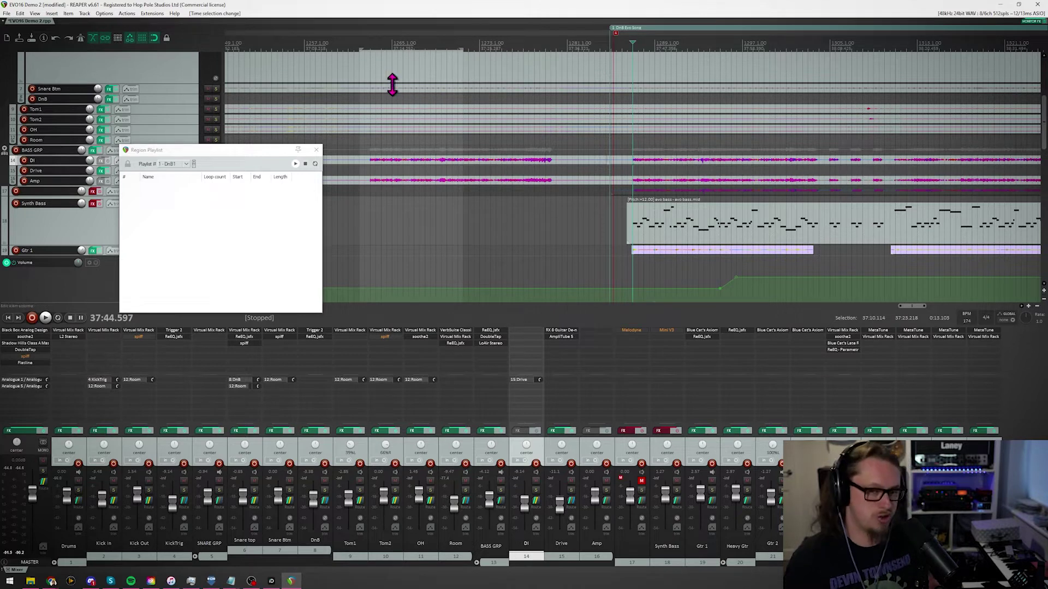
{"action": "key", "text": "shift+r"}
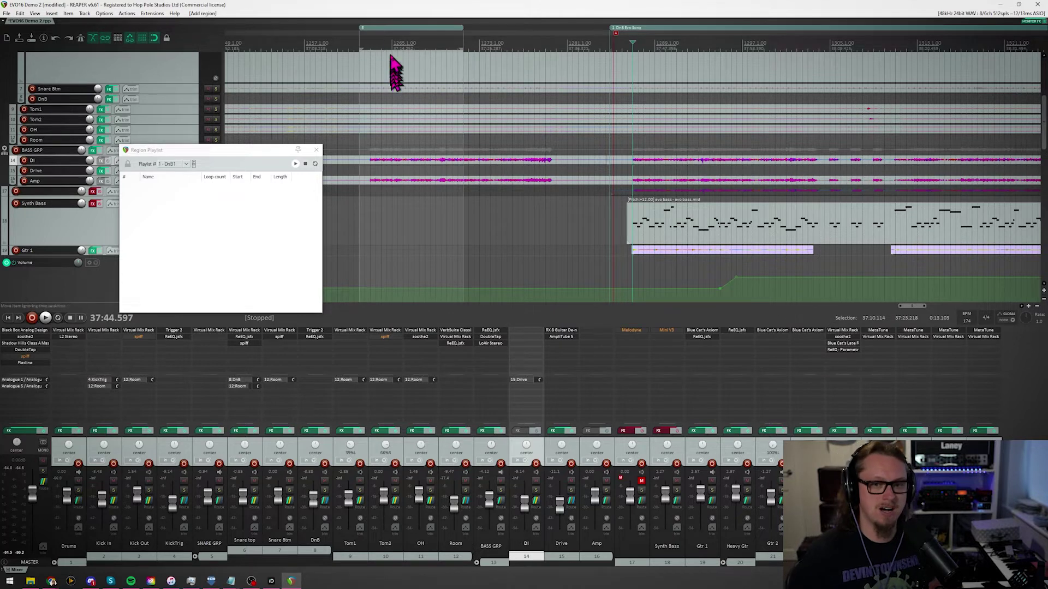
{"action": "right_click", "coordinate": [428, 36]}
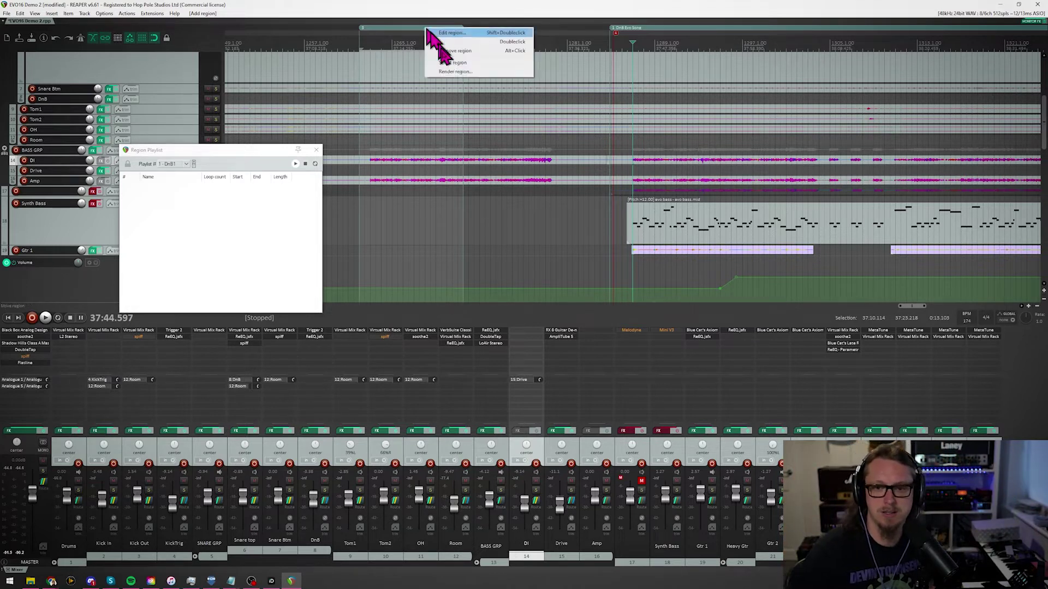
Step: Remove the newly added region, dismissing the Render dialog without rendering
{"action": "left_click", "coordinate": [454, 75]}
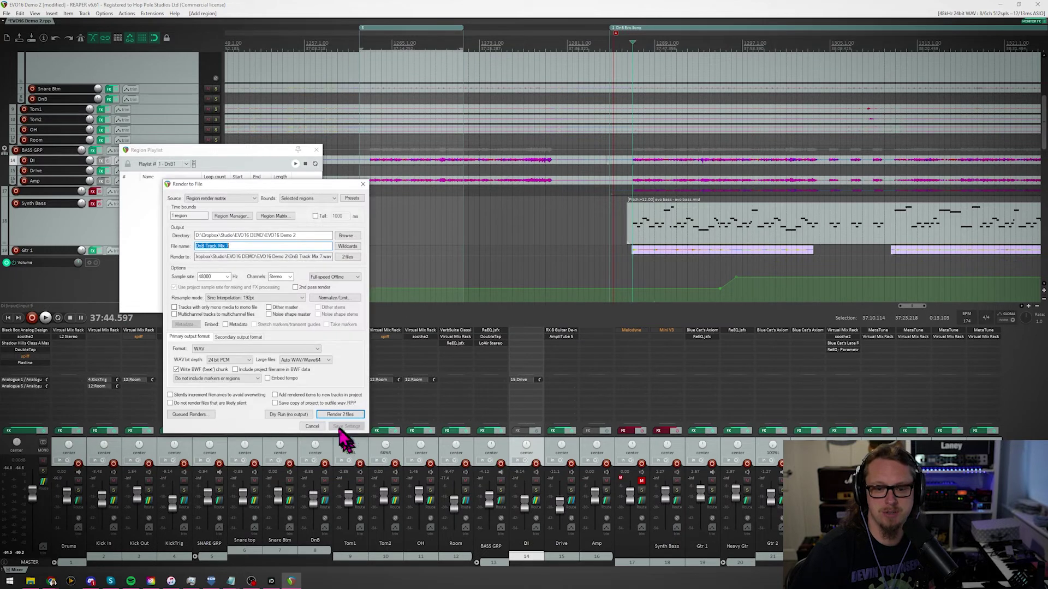
{"action": "left_click", "coordinate": [345, 425]}
{"action": "right_click", "coordinate": [405, 26]}
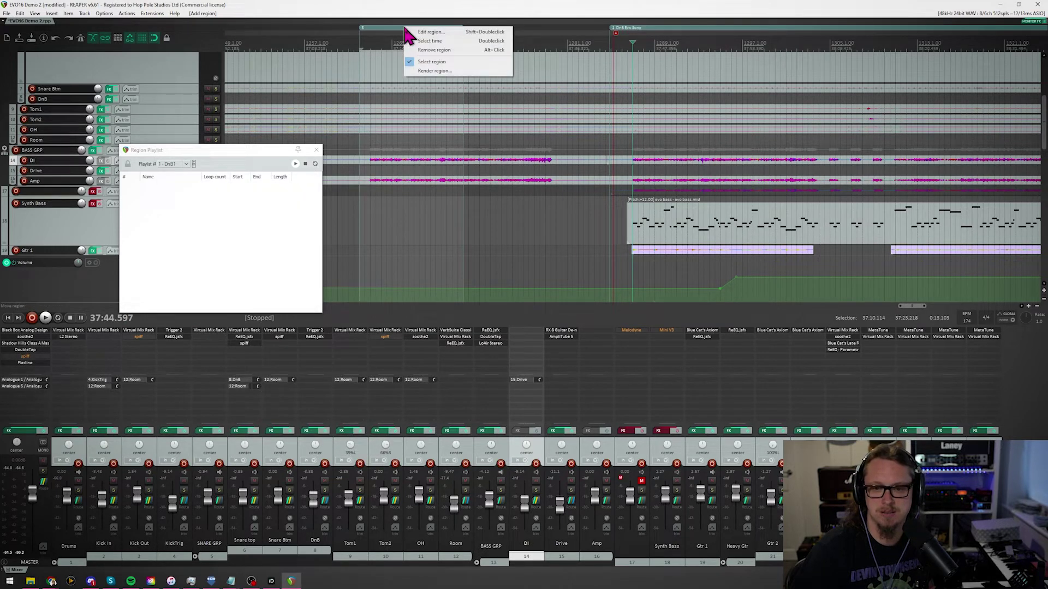
{"action": "left_click", "coordinate": [428, 51]}
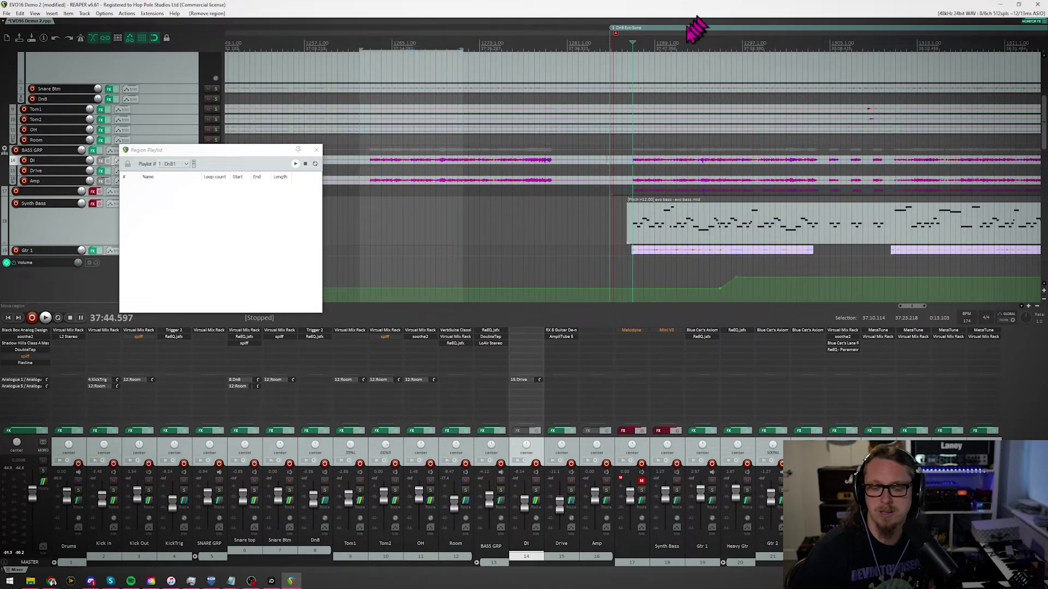
Step: Select the time from 37:44.597 to 37:54.252 on the ruler
{"action": "scroll", "coordinate": [639, 87], "scroll_direction": "up", "scroll_amount": 3}
{"action": "scroll", "coordinate": [567, 230], "scroll_direction": "up", "scroll_amount": 3}
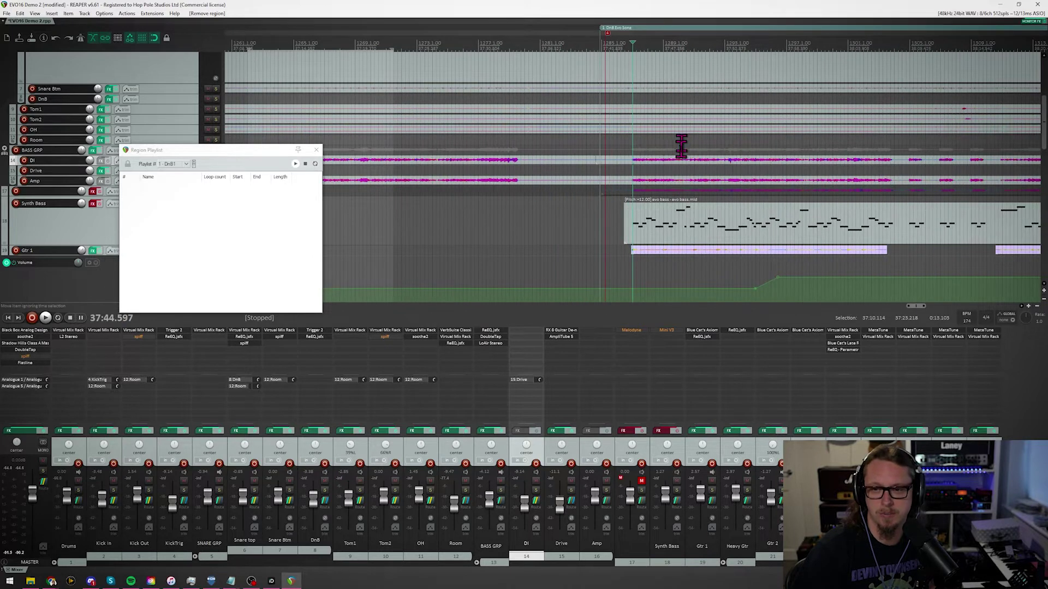
{"action": "scroll", "coordinate": [660, 75], "scroll_direction": "down", "scroll_amount": 2}
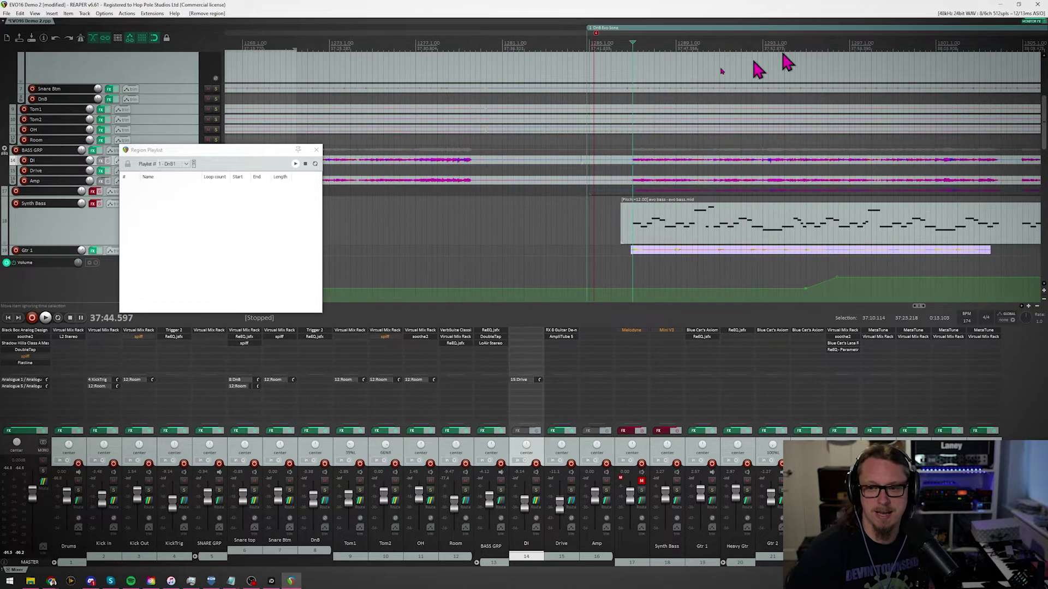
{"action": "left_click_drag", "start_coordinate": [633, 48], "coordinate": [784, 48]}
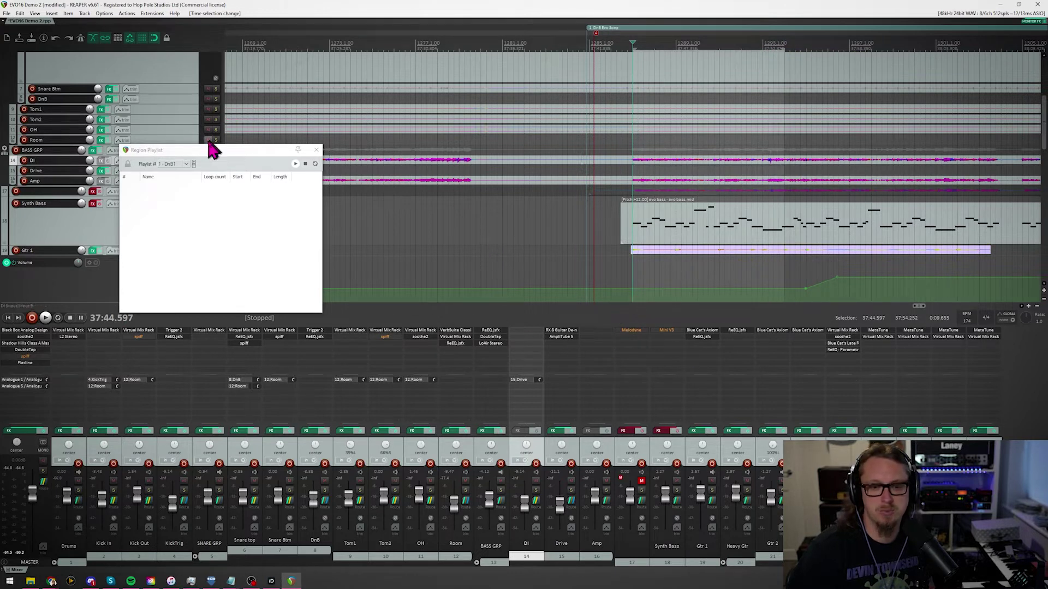
Step: Move the Region Playlist window aside and audition the section from its 37:44.597 start
{"action": "left_click_drag", "start_coordinate": [209, 149], "coordinate": [196, 85]}
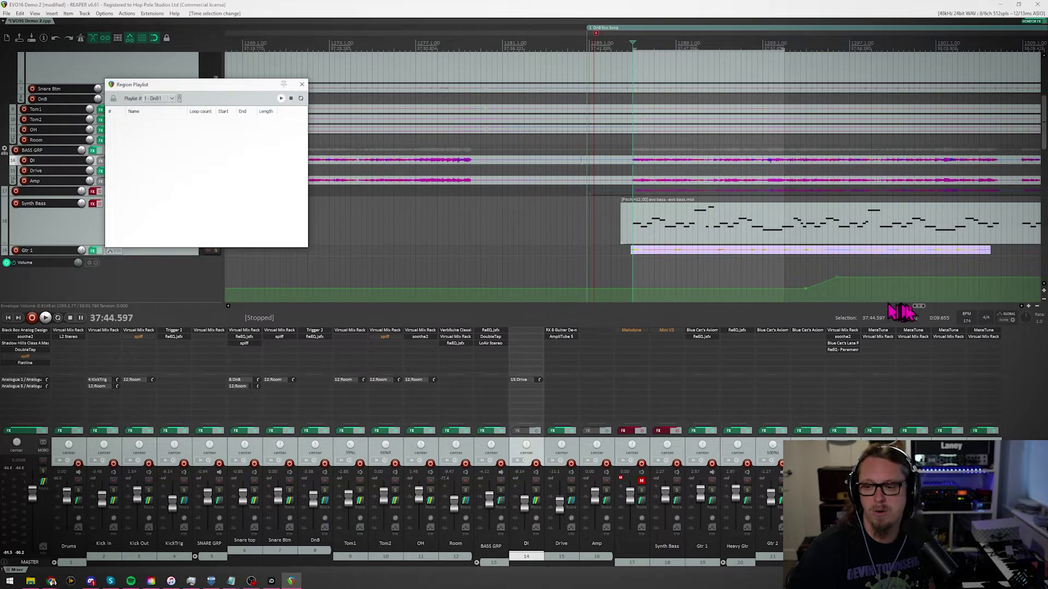
{"action": "scroll", "coordinate": [918, 311], "scroll_direction": "right", "scroll_amount": 3}
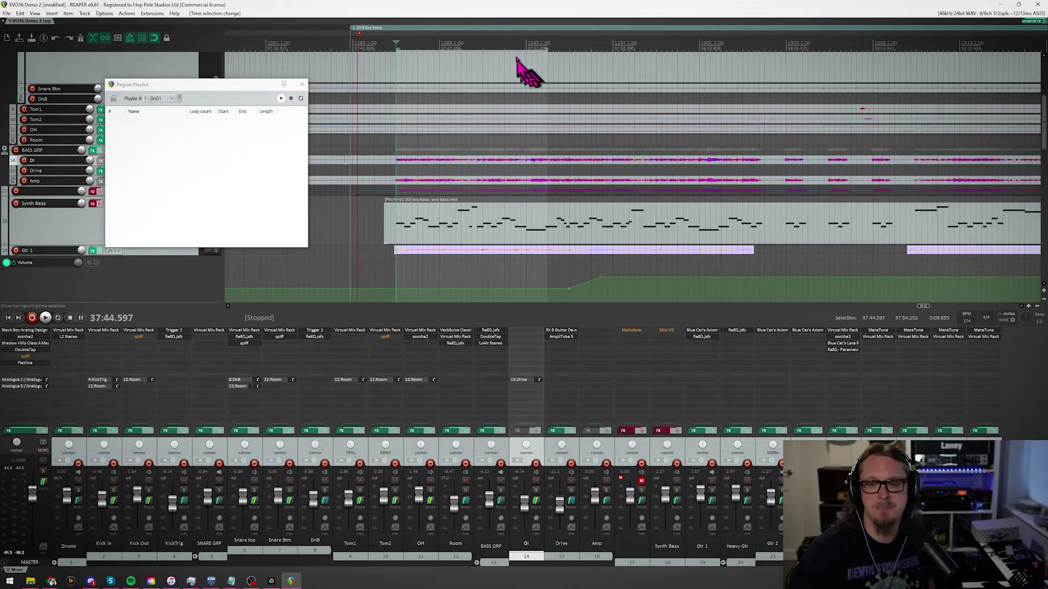
{"action": "scroll", "coordinate": [537, 52], "scroll_direction": "left", "scroll_amount": 2}
{"action": "left_click", "coordinate": [633, 44]}
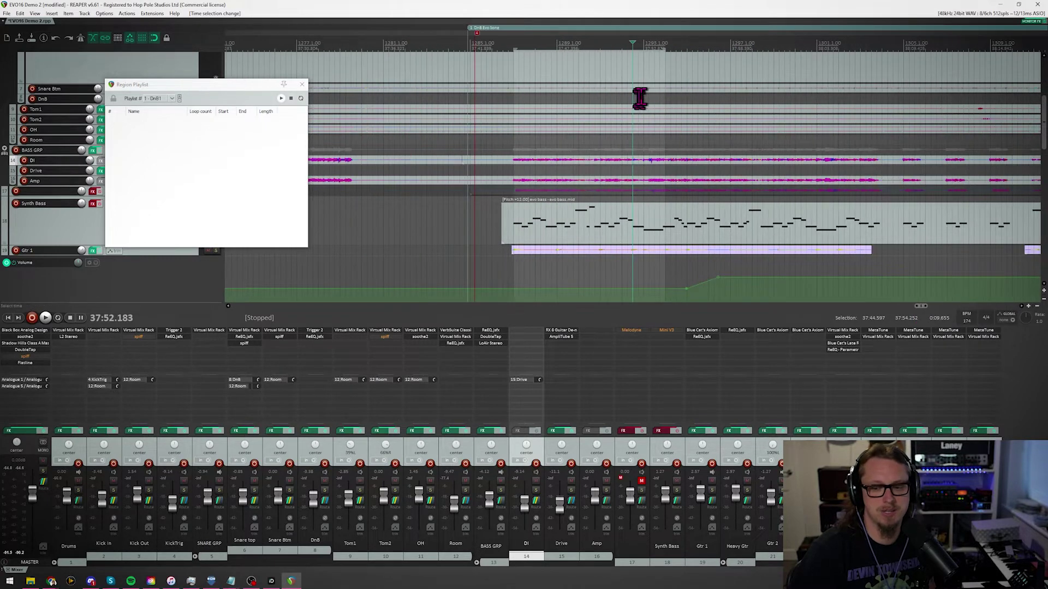
{"action": "scroll", "coordinate": [695, 87], "scroll_direction": "down", "scroll_amount": 3}
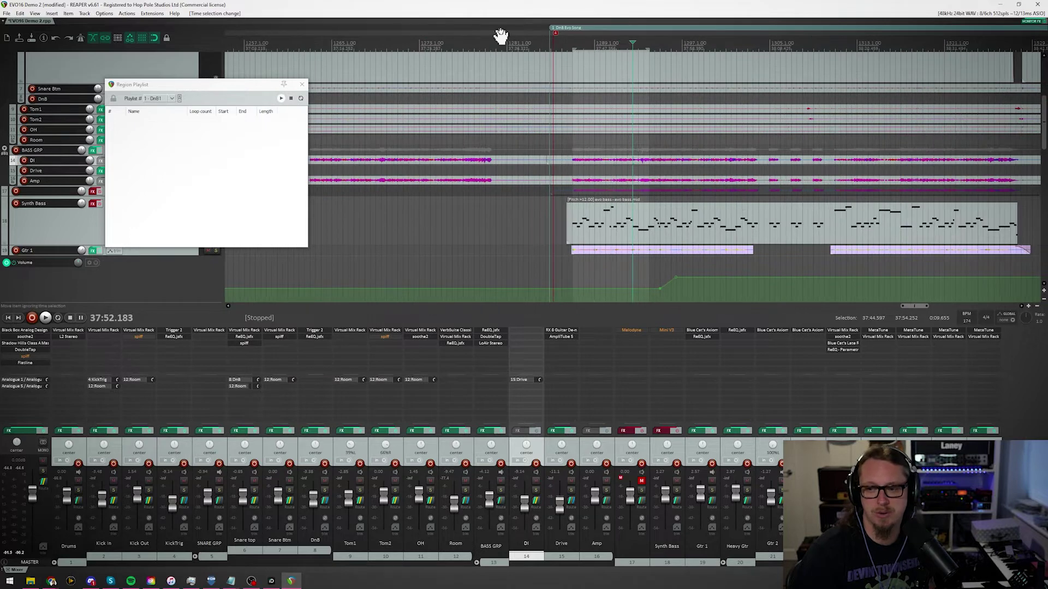
{"action": "left_click", "coordinate": [578, 41]}
{"action": "scroll", "coordinate": [594, 43], "scroll_direction": "up", "scroll_amount": 5}
{"action": "left_click", "coordinate": [580, 44]}
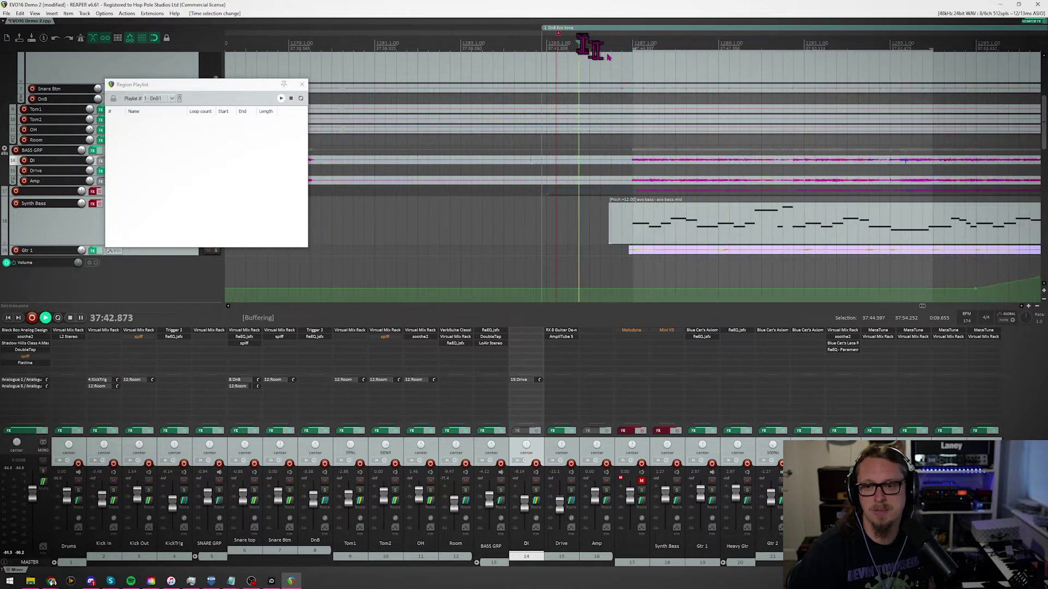
{"action": "key", "text": "space"}
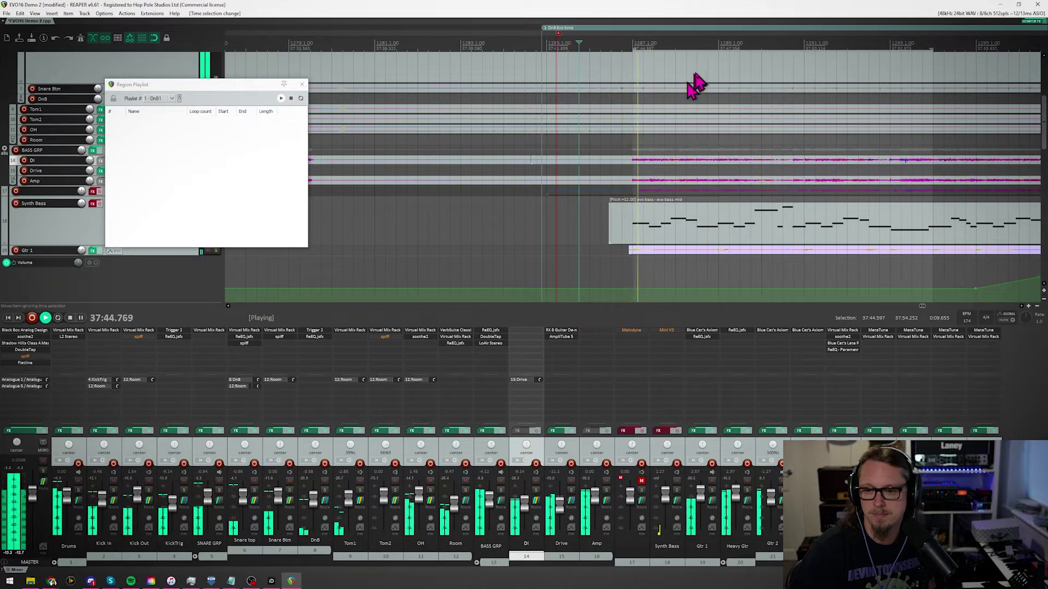
Step: Extend the time selection to bar 1295, stop playback, and create region 3
{"action": "scroll", "coordinate": [701, 81], "scroll_direction": "down", "scroll_amount": 2}
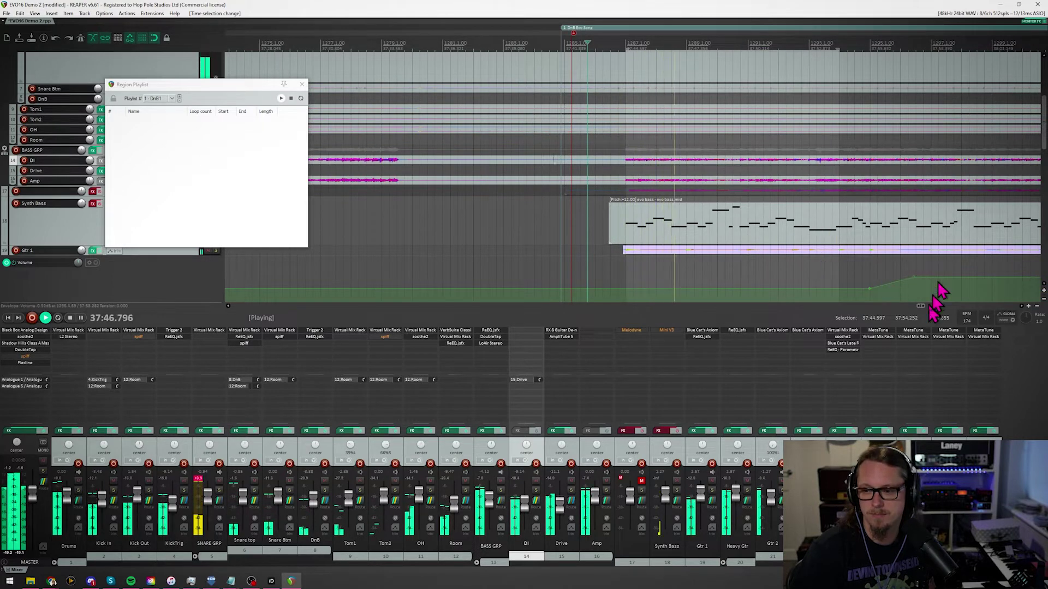
{"action": "scroll", "coordinate": [924, 308], "scroll_direction": "right", "scroll_amount": 4}
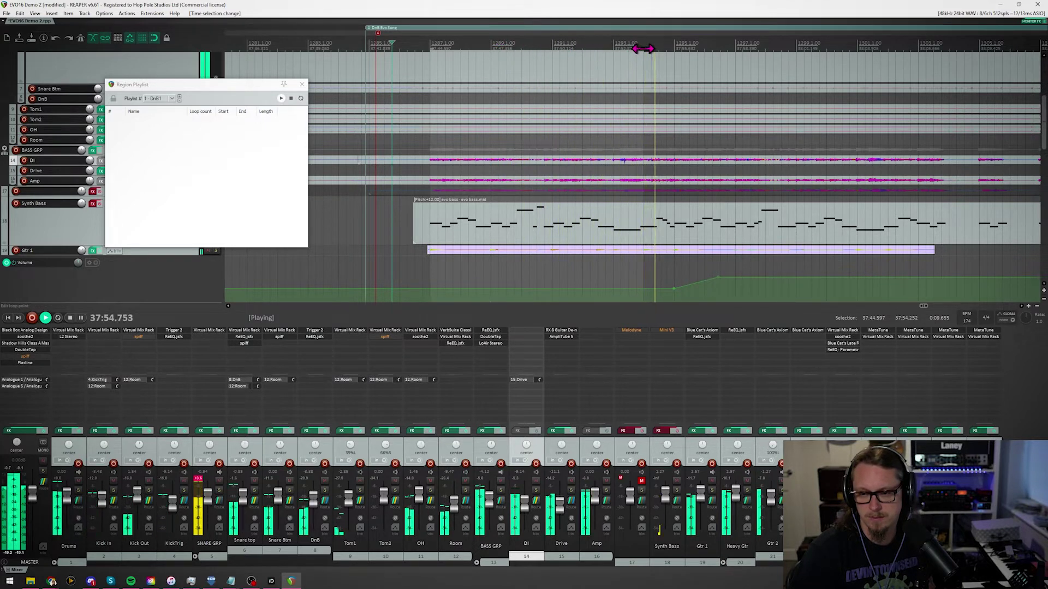
{"action": "left_click_drag", "start_coordinate": [643, 49], "coordinate": [677, 47]}
{"action": "key", "text": "space"}
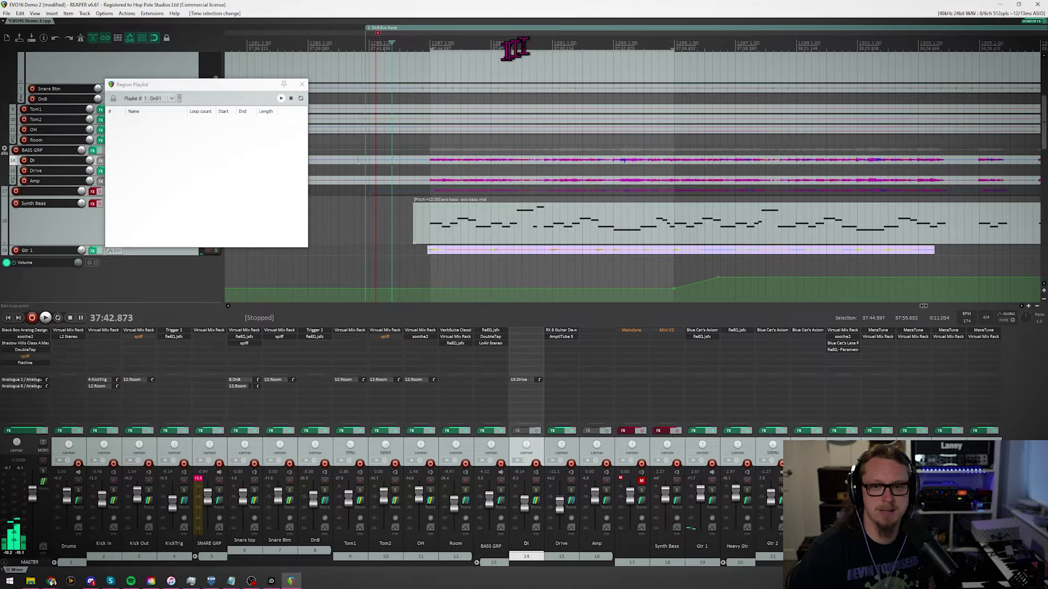
{"action": "key", "text": "shift+r"}
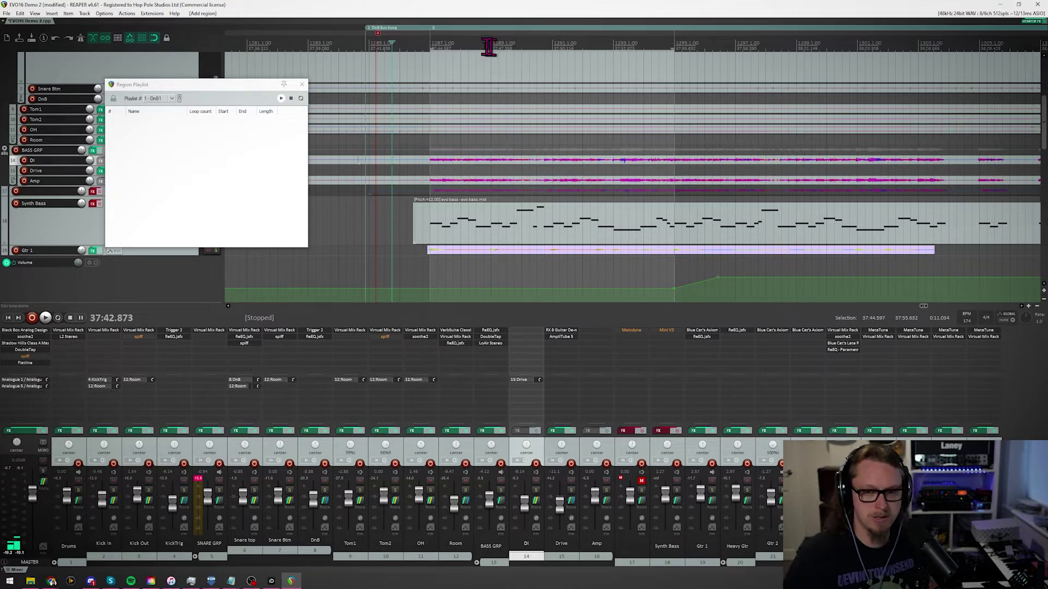
Step: Name region 3 'Intro1' in its Edit Region dialog
{"action": "double_click", "coordinate": [449, 31]}
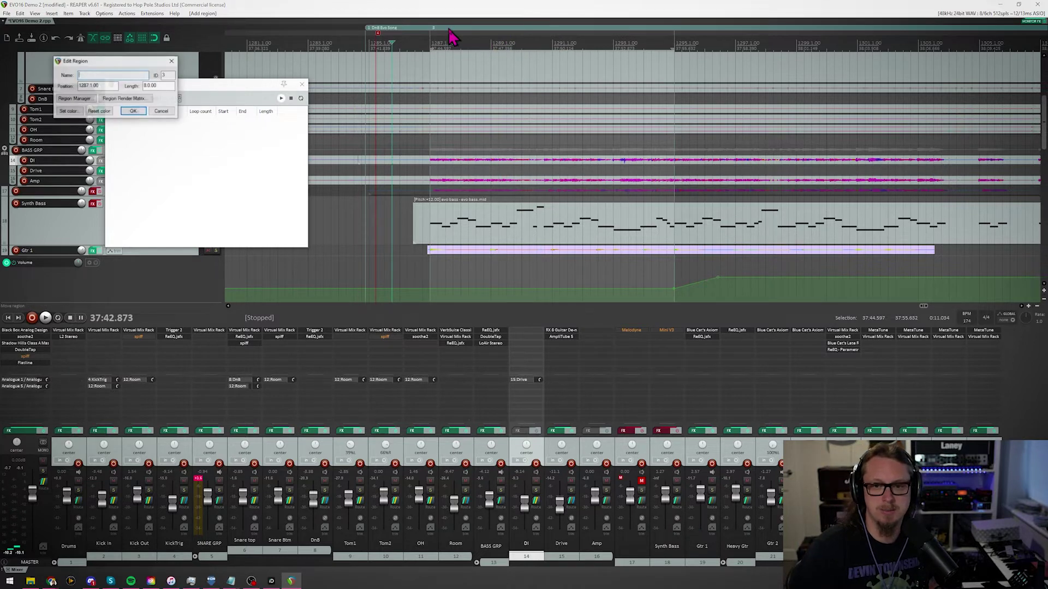
{"action": "left_click_drag", "start_coordinate": [87, 61], "coordinate": [433, 108]}
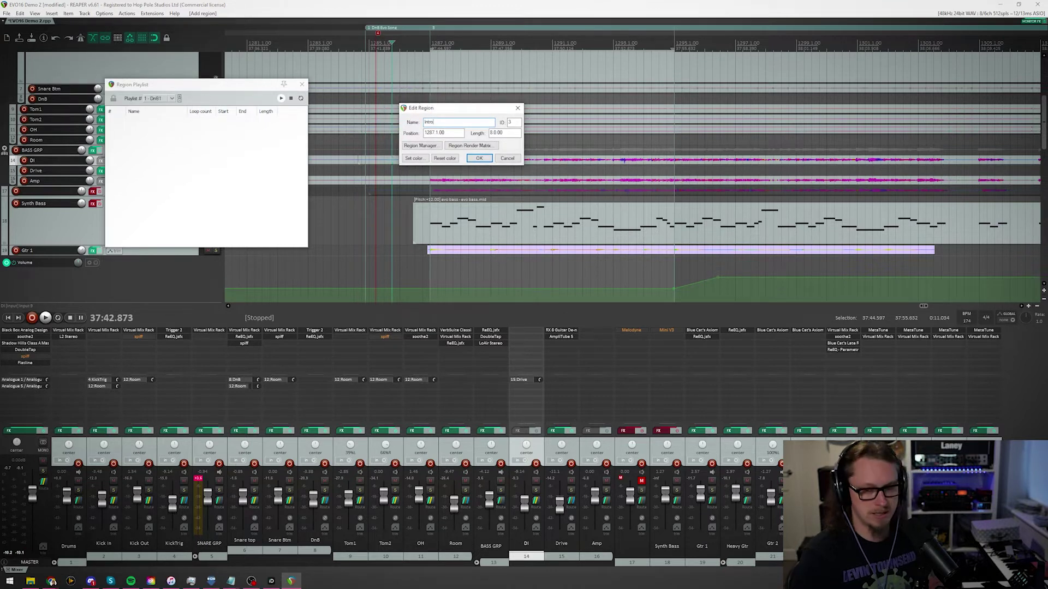
{"action": "left_click", "coordinate": [479, 158]}
{"action": "left_click_drag", "start_coordinate": [438, 28], "coordinate": [217, 133]}
Step: Add region 3: Intro1 as the first entry of the DnB1 playlist
{"action": "right_click", "coordinate": [154, 141]}
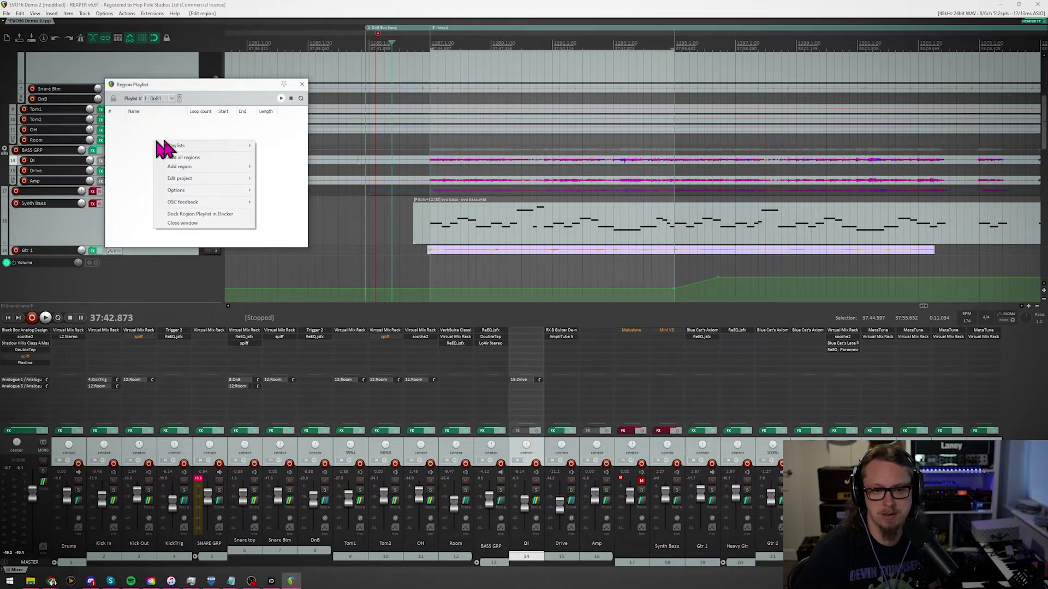
{"action": "mouse_move", "coordinate": [197, 165]}
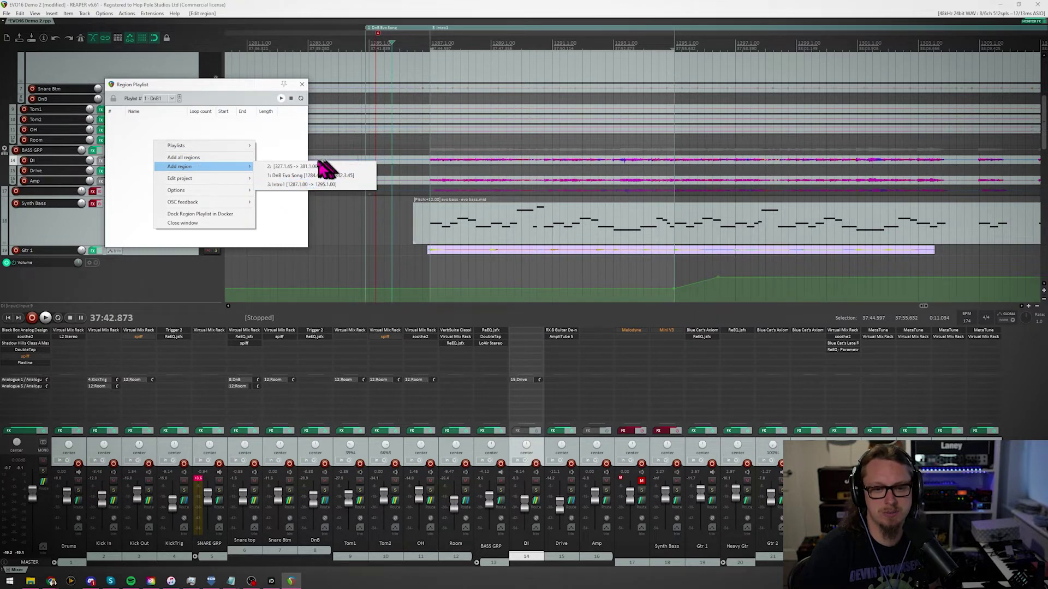
{"action": "left_click", "coordinate": [292, 184]}
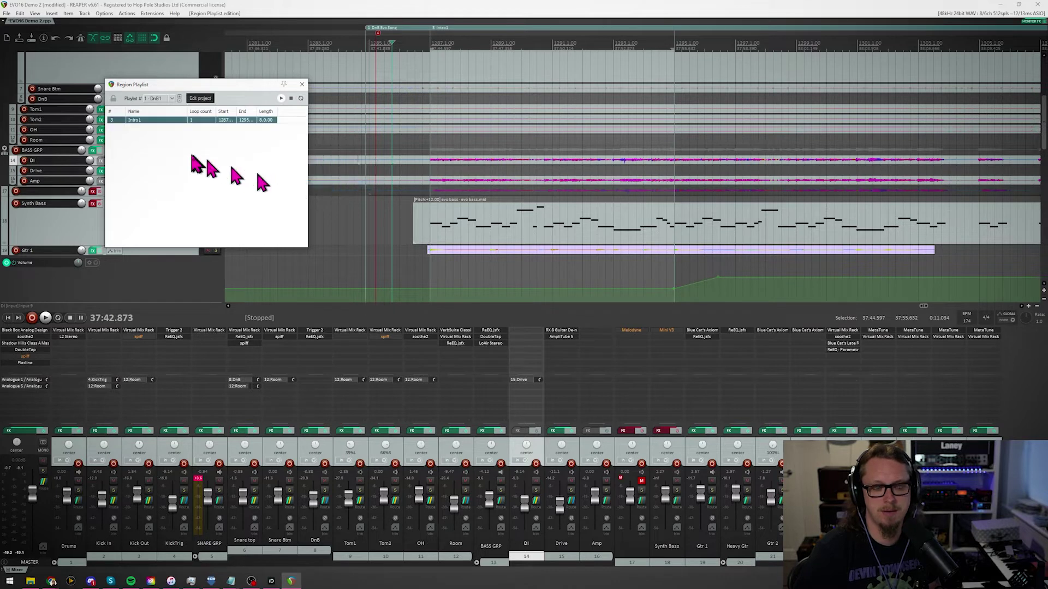
{"action": "right_click", "coordinate": [170, 152]}
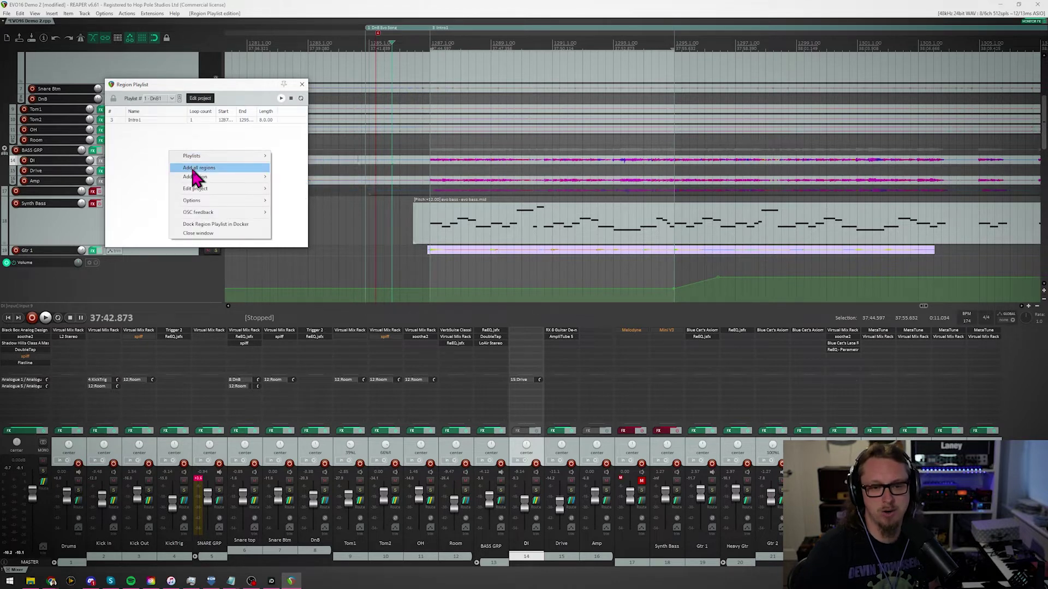
{"action": "left_click", "coordinate": [140, 149]}
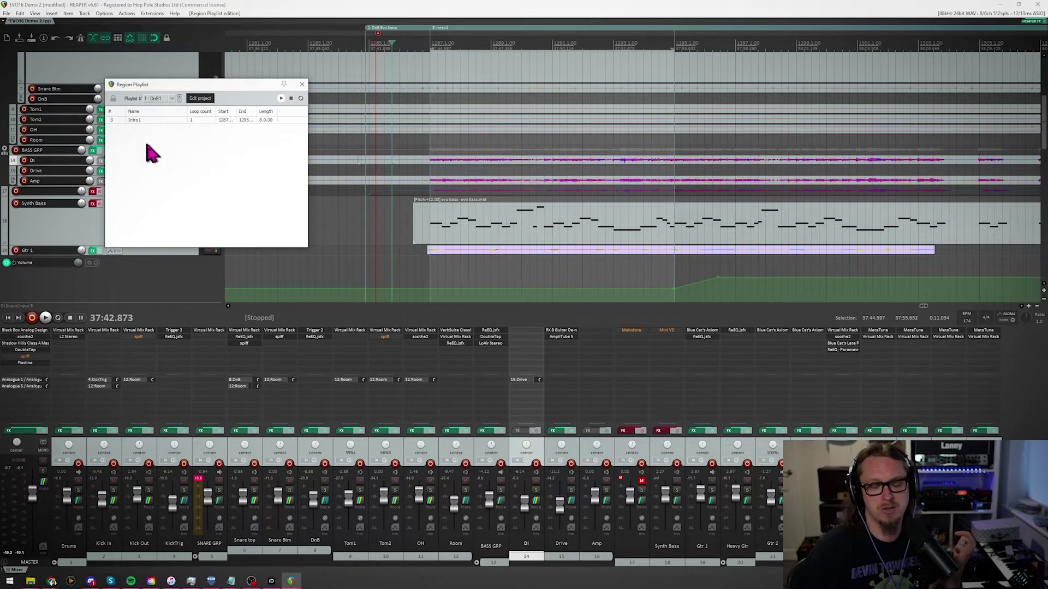
{"action": "right_click", "coordinate": [148, 145]}
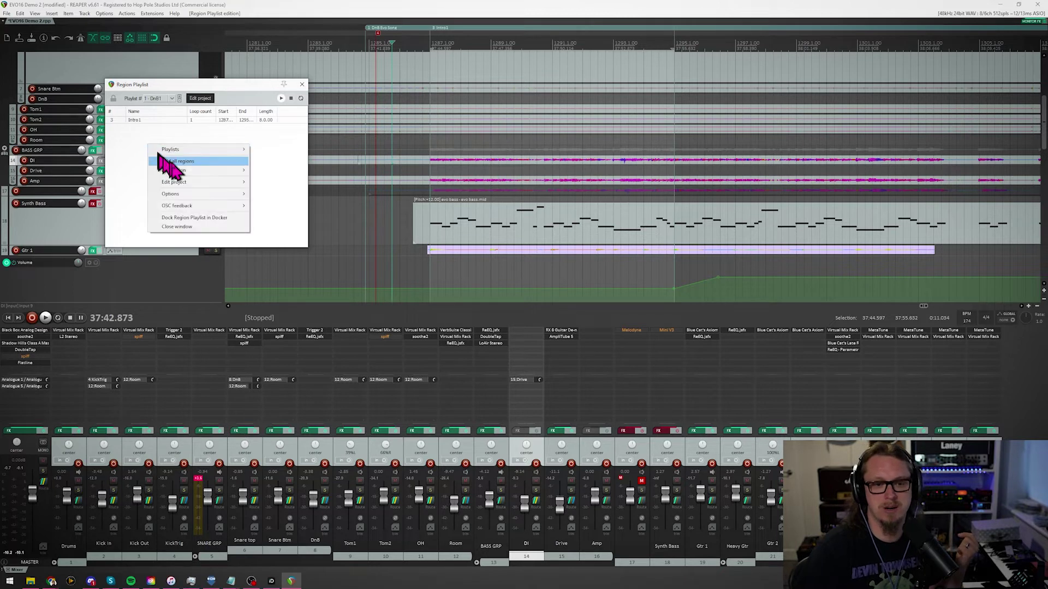
{"action": "left_click", "coordinate": [140, 179]}
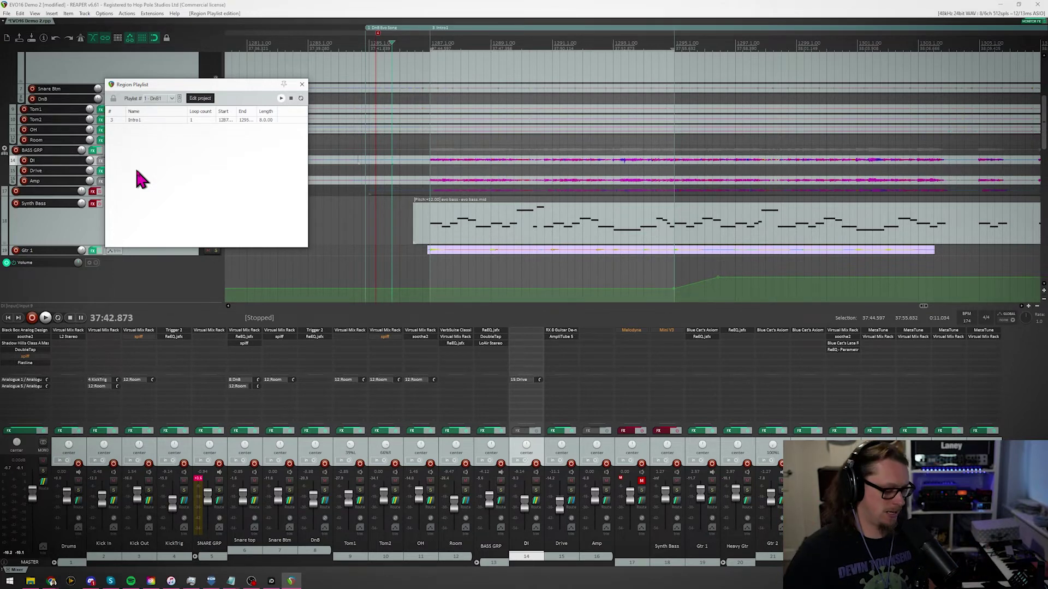
{"action": "scroll", "coordinate": [393, 60], "scroll_direction": "down", "scroll_amount": 3}
Step: Add Intro2 and Drum Break to the DnB1 playlist after Intro1
{"action": "scroll", "coordinate": [655, 39], "scroll_direction": "down", "scroll_amount": 2}
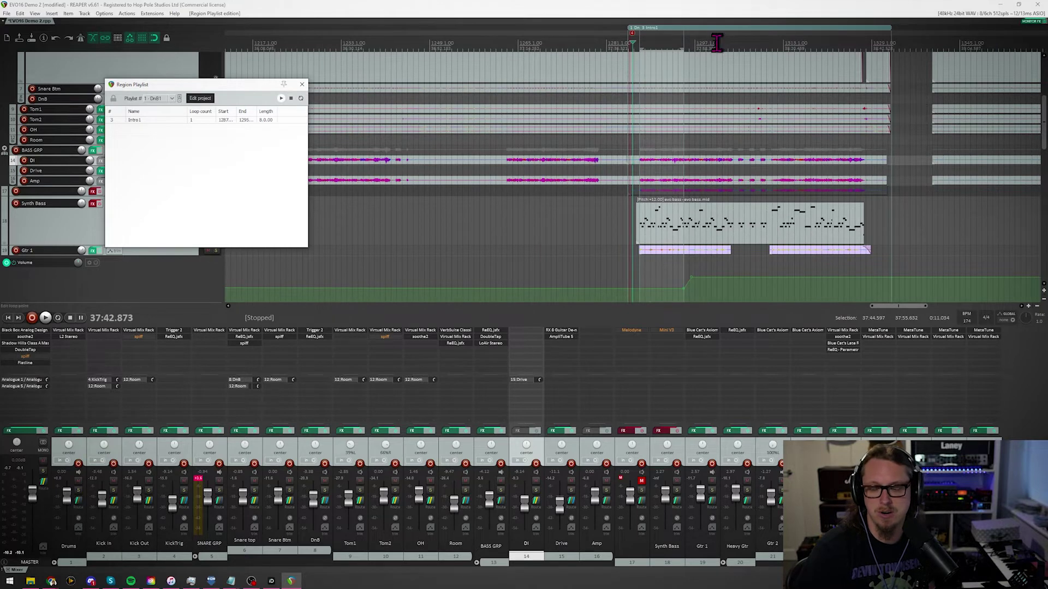
{"action": "scroll", "coordinate": [716, 43], "scroll_direction": "up", "scroll_amount": 2}
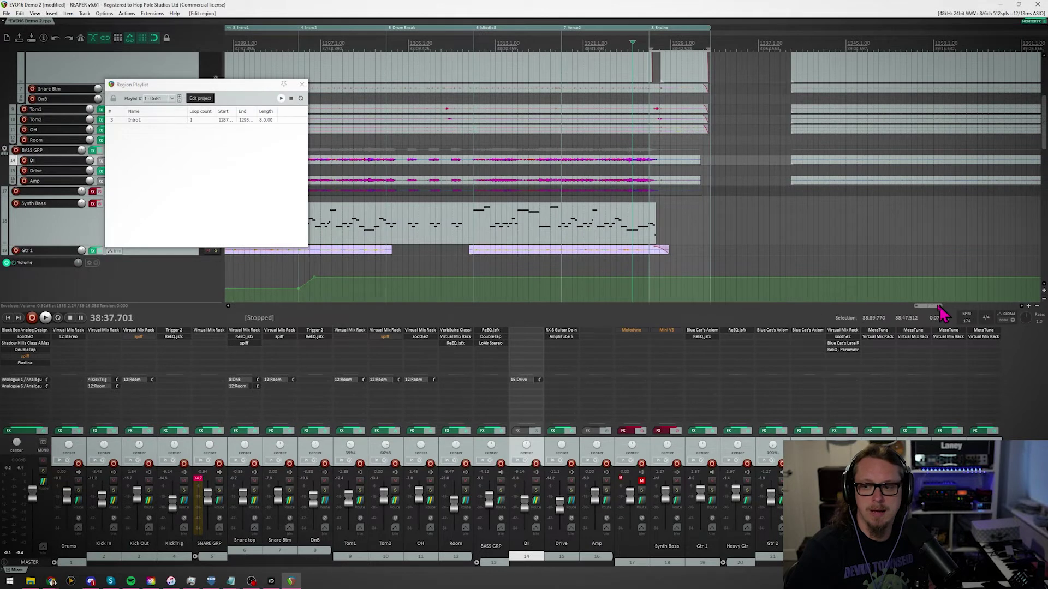
{"action": "left_click_drag", "start_coordinate": [939, 308], "coordinate": [921, 312]}
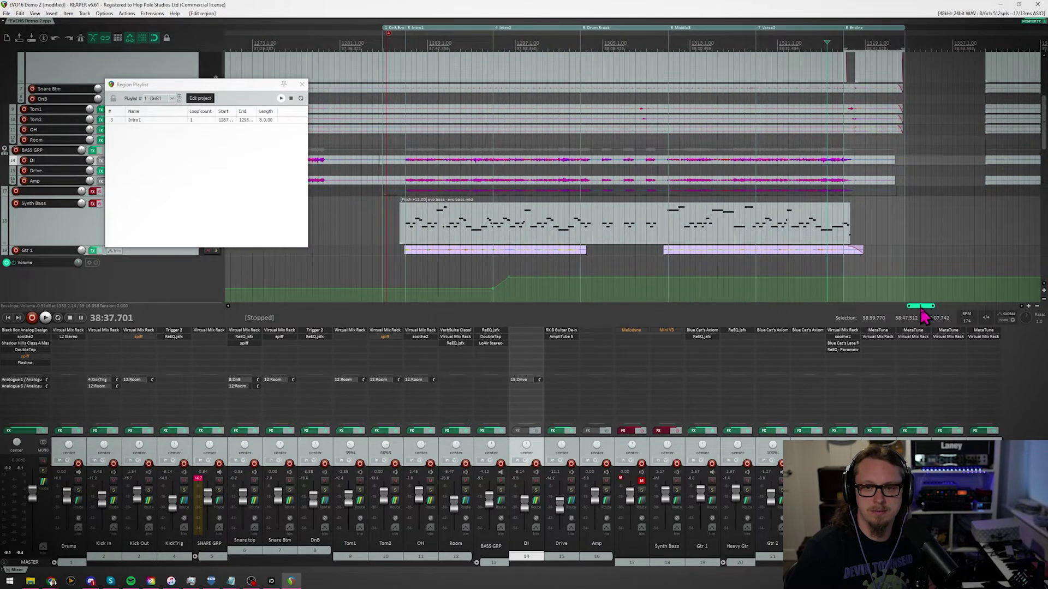
{"action": "right_click", "coordinate": [141, 144]}
{"action": "mouse_move", "coordinate": [178, 170]}
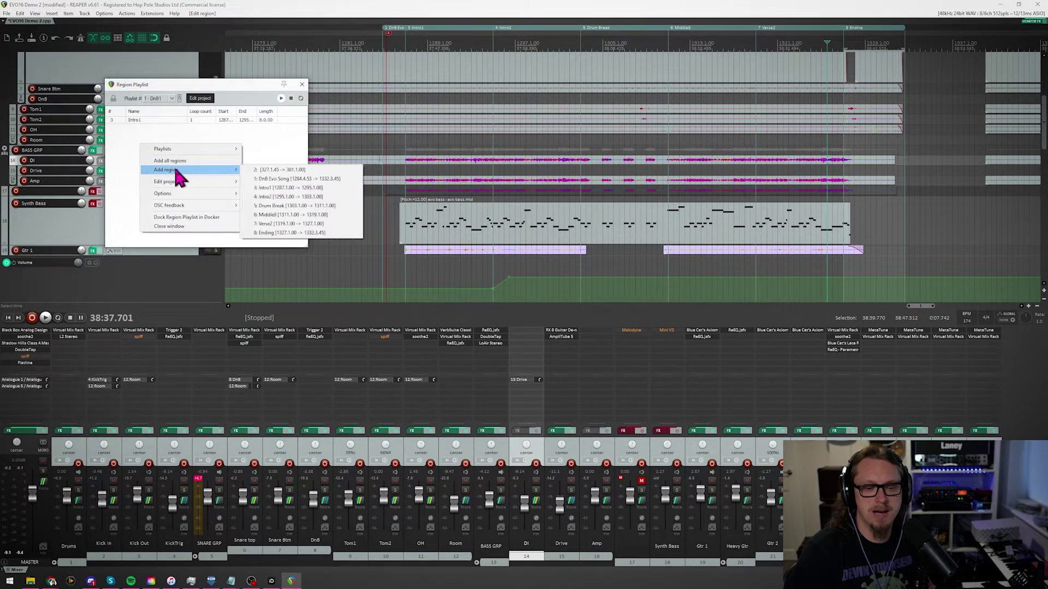
{"action": "left_click", "coordinate": [275, 196]}
{"action": "right_click", "coordinate": [150, 141]}
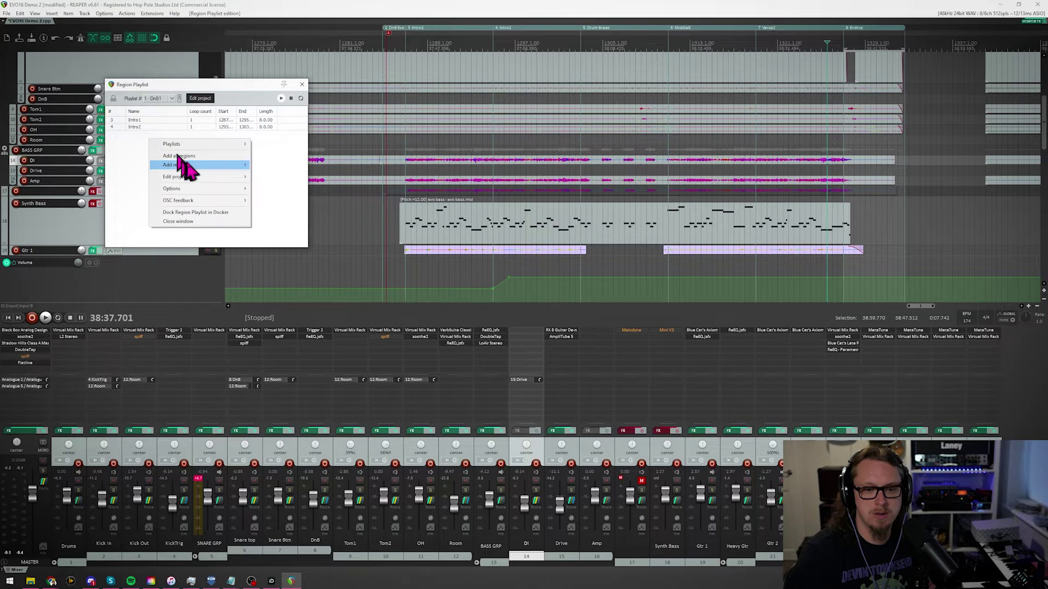
{"action": "left_click", "coordinate": [289, 202]}
Step: Append Middle8, Verse2 and Ending to the DnB1 playlist
{"action": "right_click", "coordinate": [167, 156]}
{"action": "mouse_move", "coordinate": [191, 180]}
{"action": "left_click", "coordinate": [299, 225]}
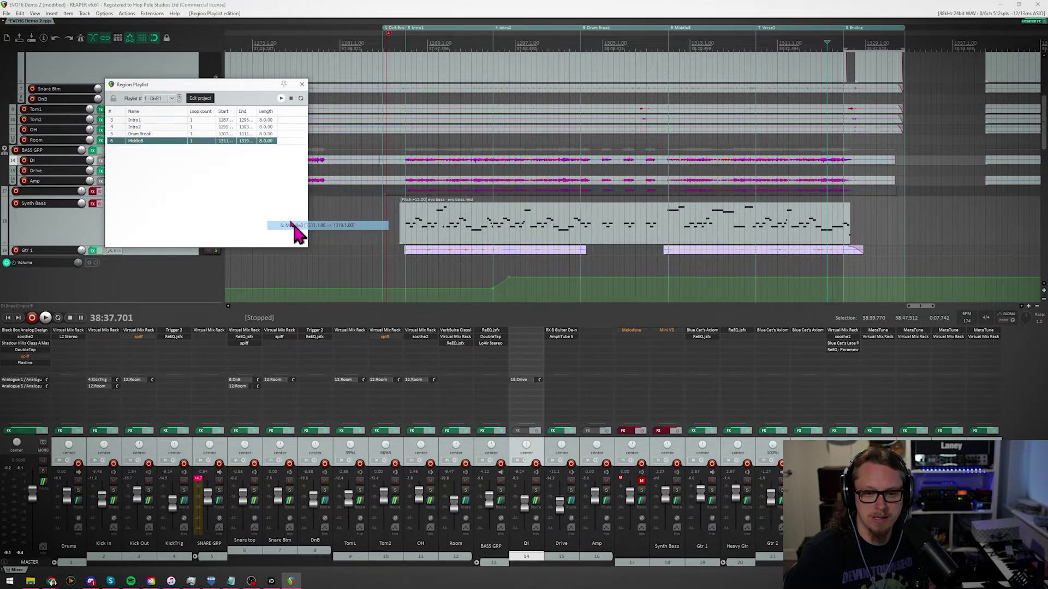
{"action": "right_click", "coordinate": [187, 179]}
{"action": "mouse_move", "coordinate": [258, 208]}
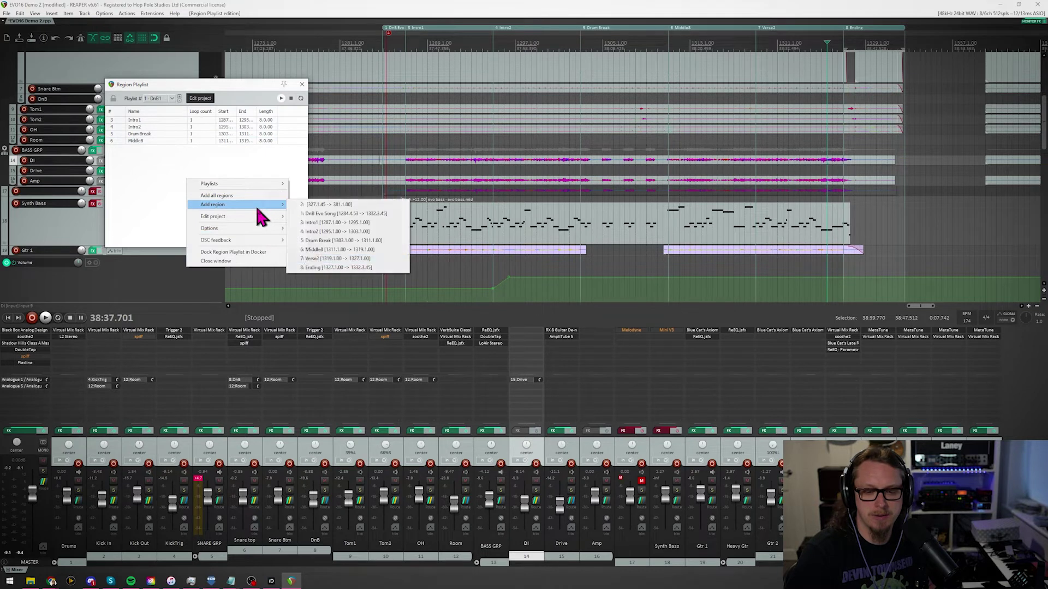
{"action": "left_click", "coordinate": [306, 259]}
{"action": "right_click", "coordinate": [184, 192]}
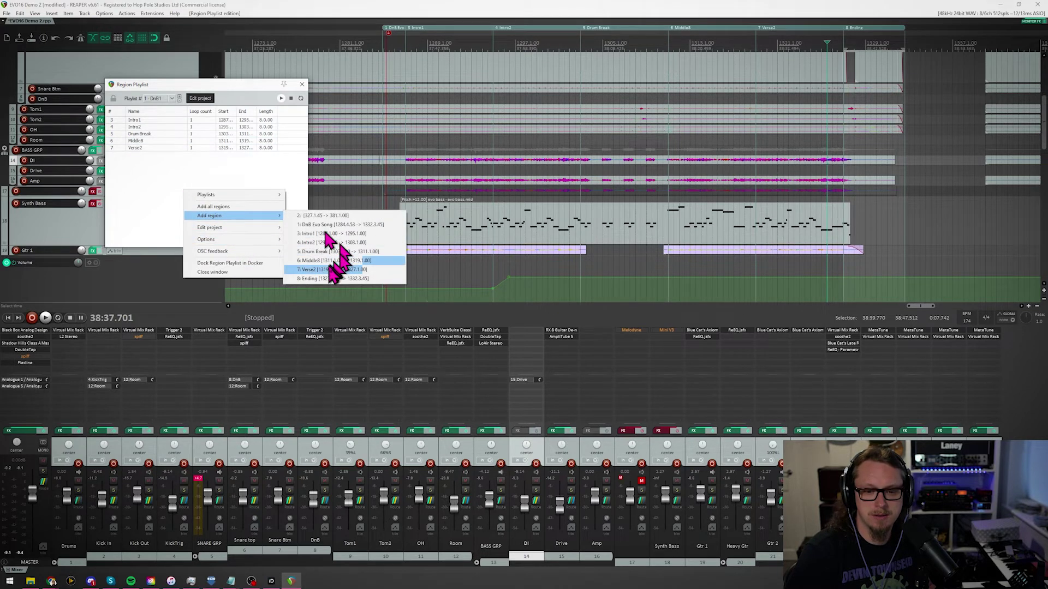
{"action": "left_click", "coordinate": [328, 279]}
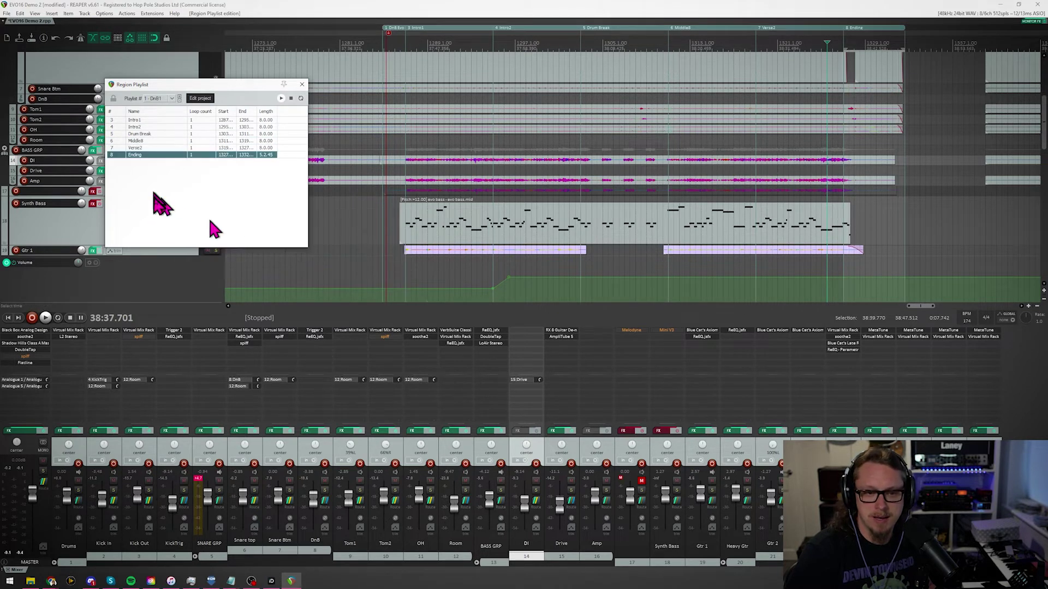
{"action": "left_click", "coordinate": [281, 98]}
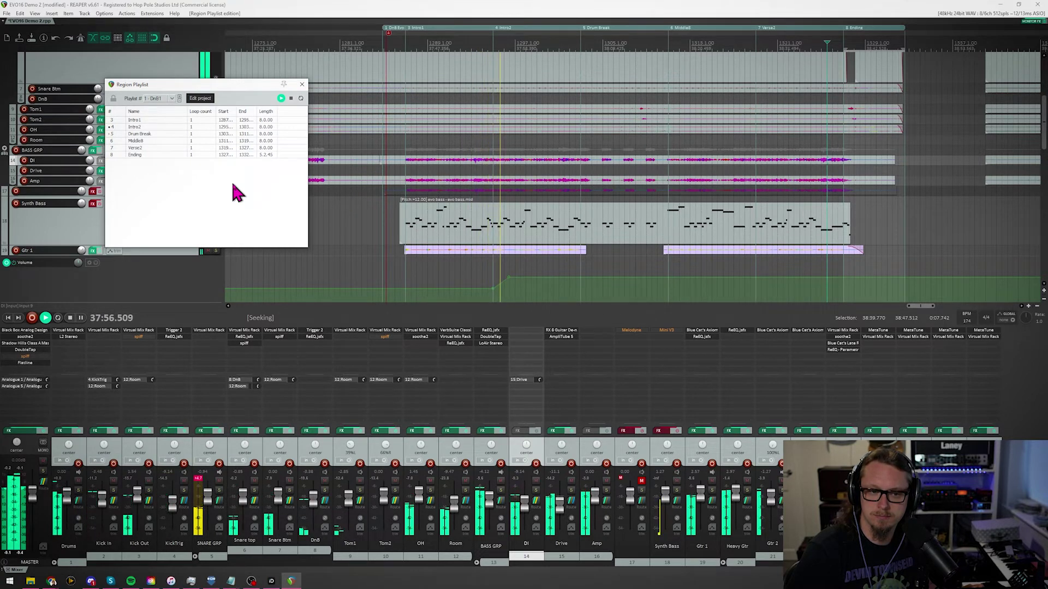
{"action": "key", "text": "space"}
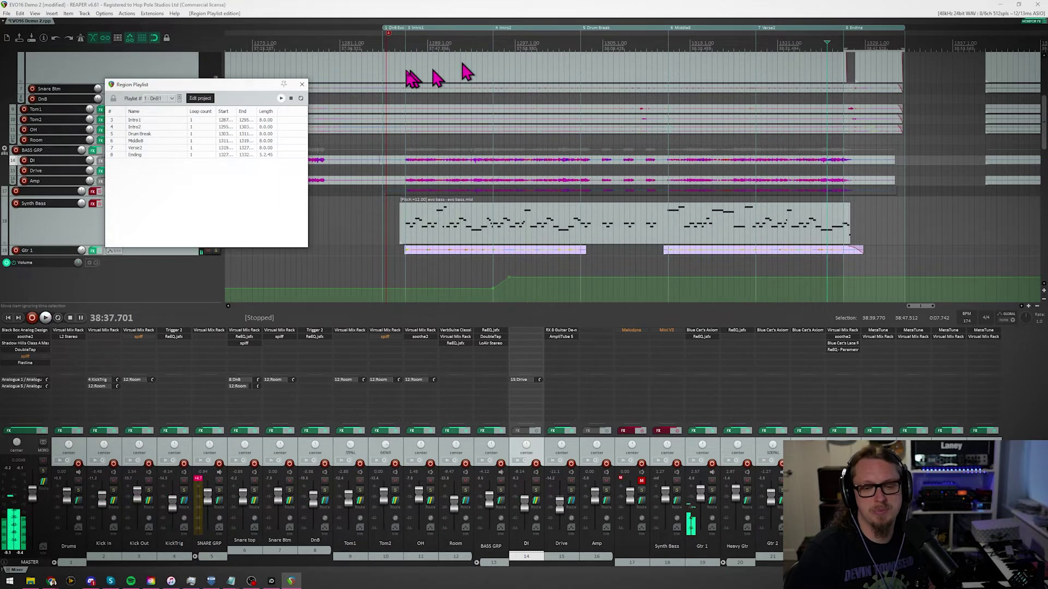
Step: Move Intro2 to the bottom of the playlist and Verse2 below Ending
{"action": "left_click", "coordinate": [142, 129]}
{"action": "right_click", "coordinate": [133, 129]}
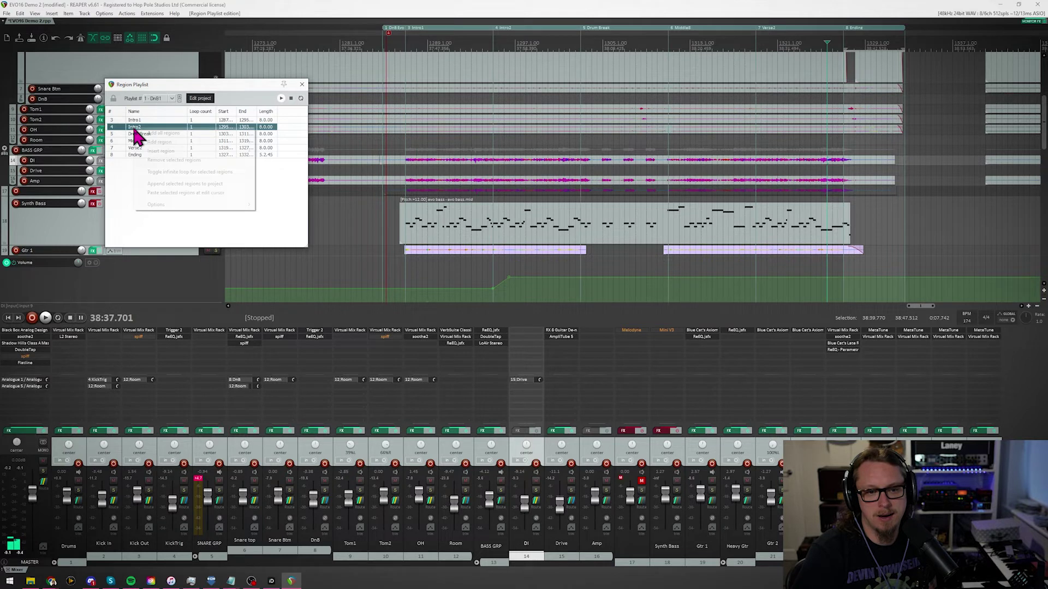
{"action": "key", "text": "Escape"}
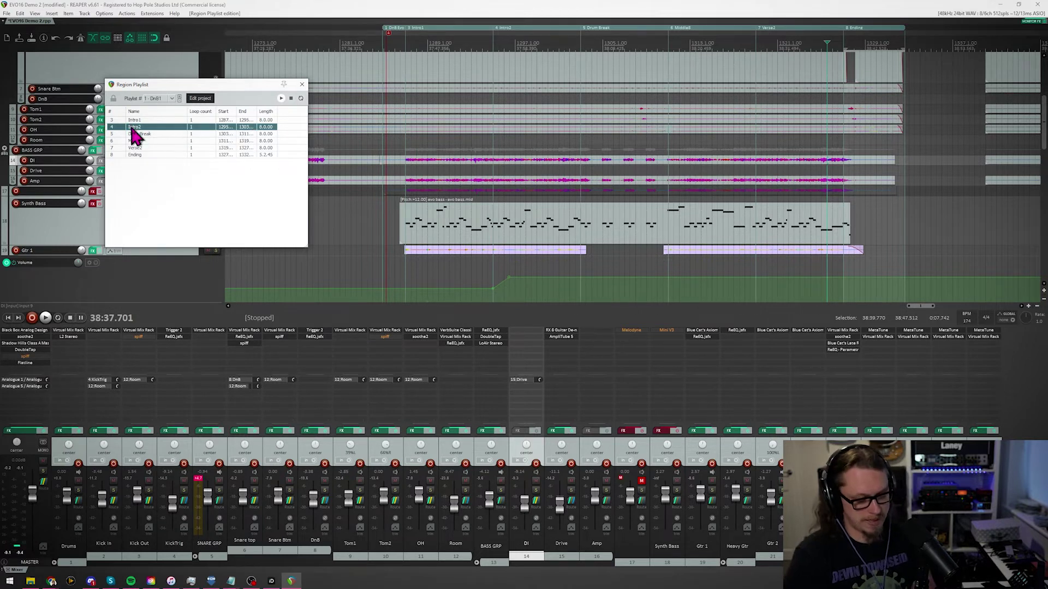
{"action": "left_click_drag", "start_coordinate": [138, 131], "coordinate": [146, 161]}
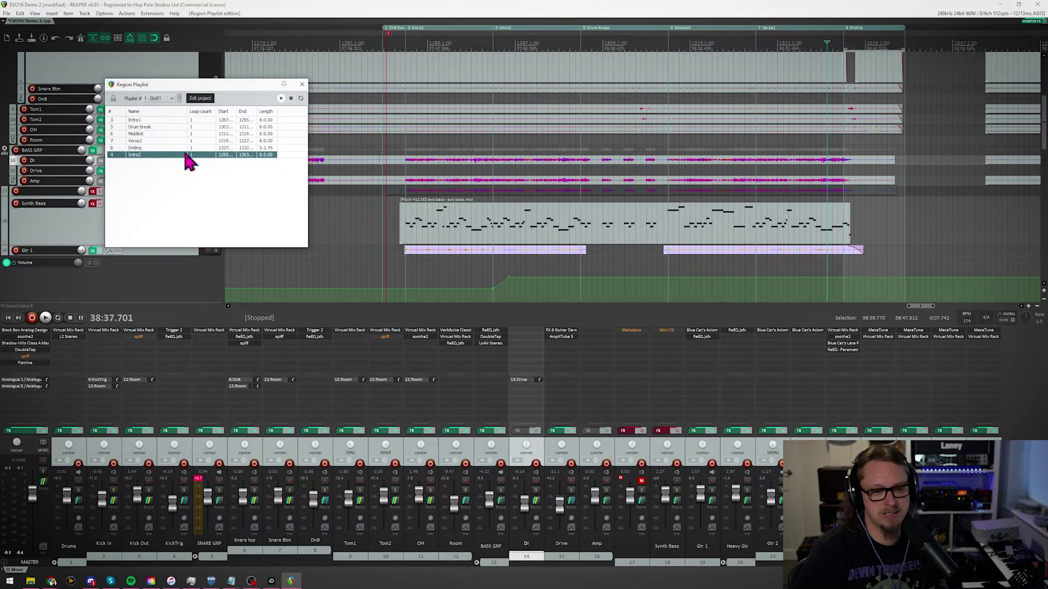
{"action": "left_click_drag", "start_coordinate": [136, 144], "coordinate": [138, 153]}
{"action": "left_click", "coordinate": [143, 140]}
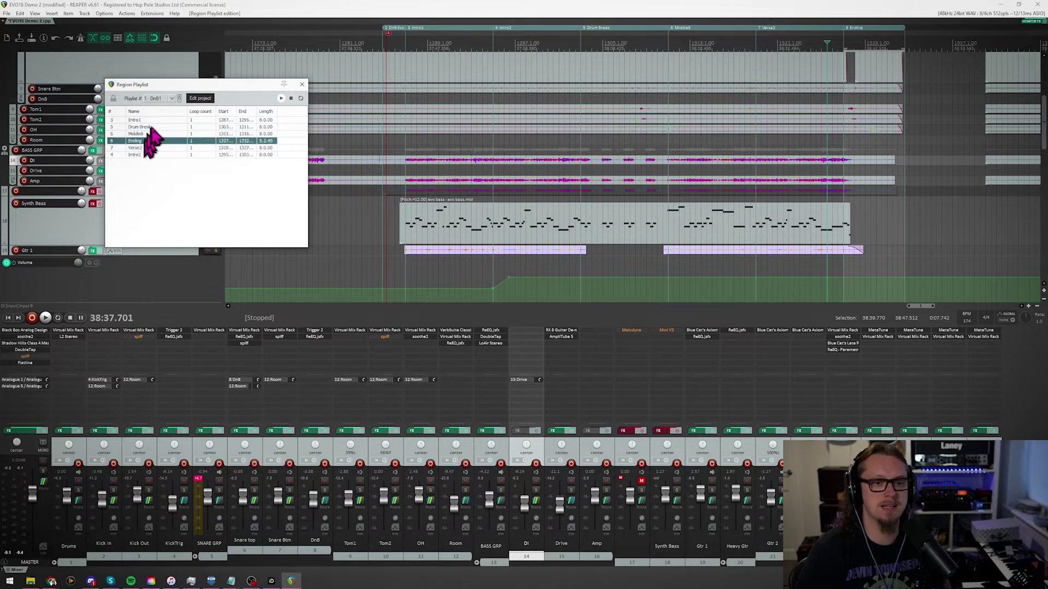
{"action": "left_click", "coordinate": [150, 120]}
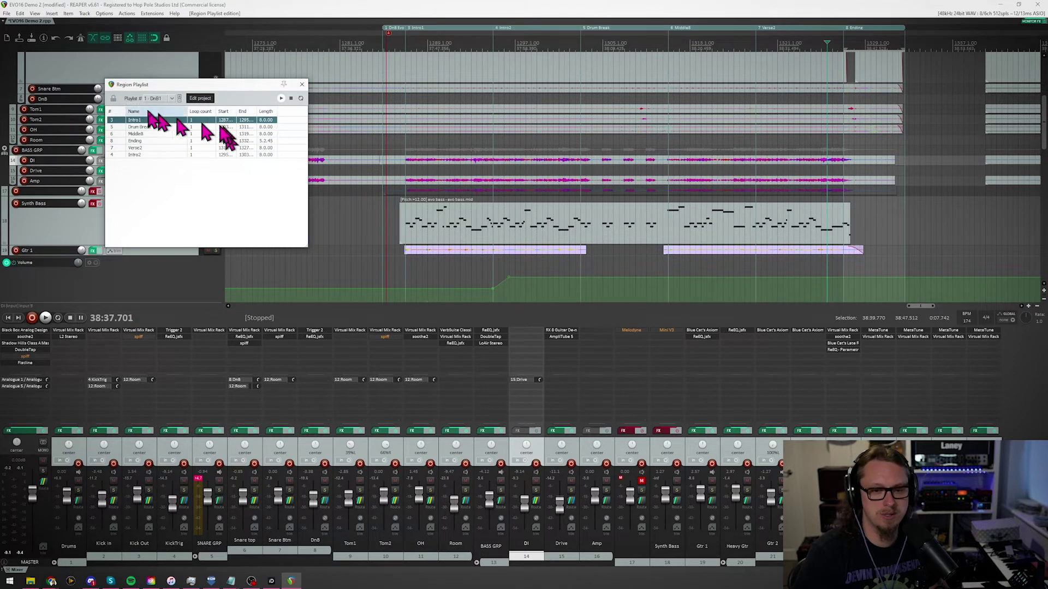
Step: Switch the Region Playlist to its large monitoring view and play the reordered DnB1 playlist
{"action": "left_click", "coordinate": [113, 99]}
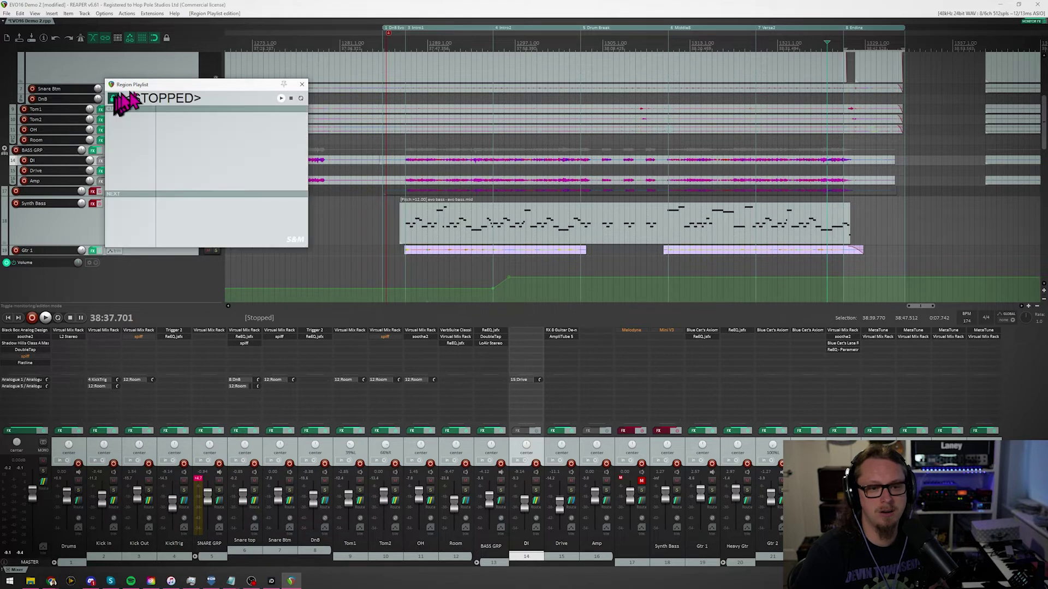
{"action": "left_click", "coordinate": [281, 98]}
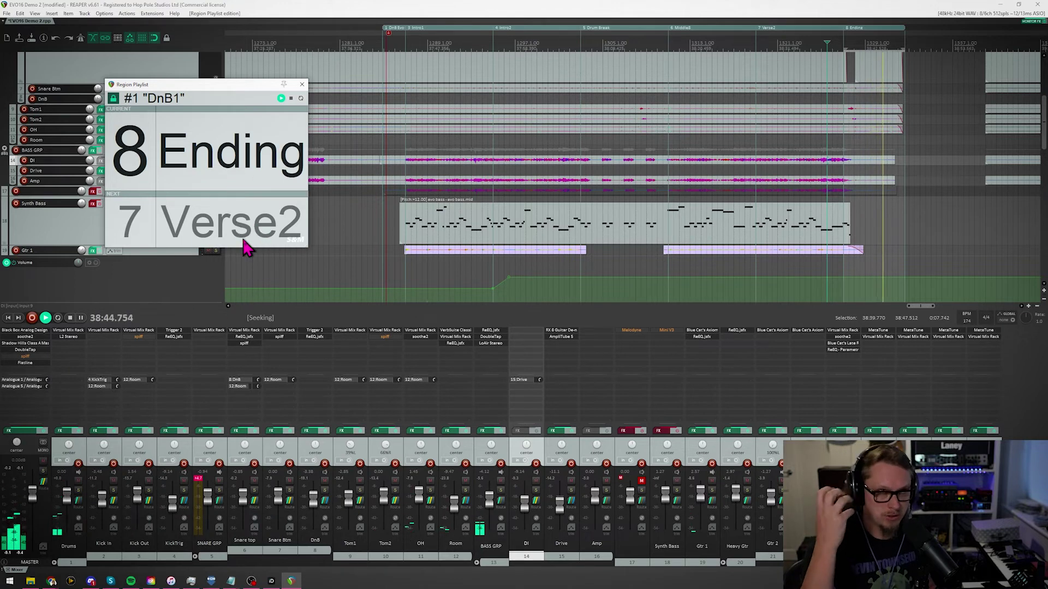
Step: Stop playback, return the Region Playlist to its editable list of six DnB1 entries, and show saved playlists
{"action": "key", "text": "space"}
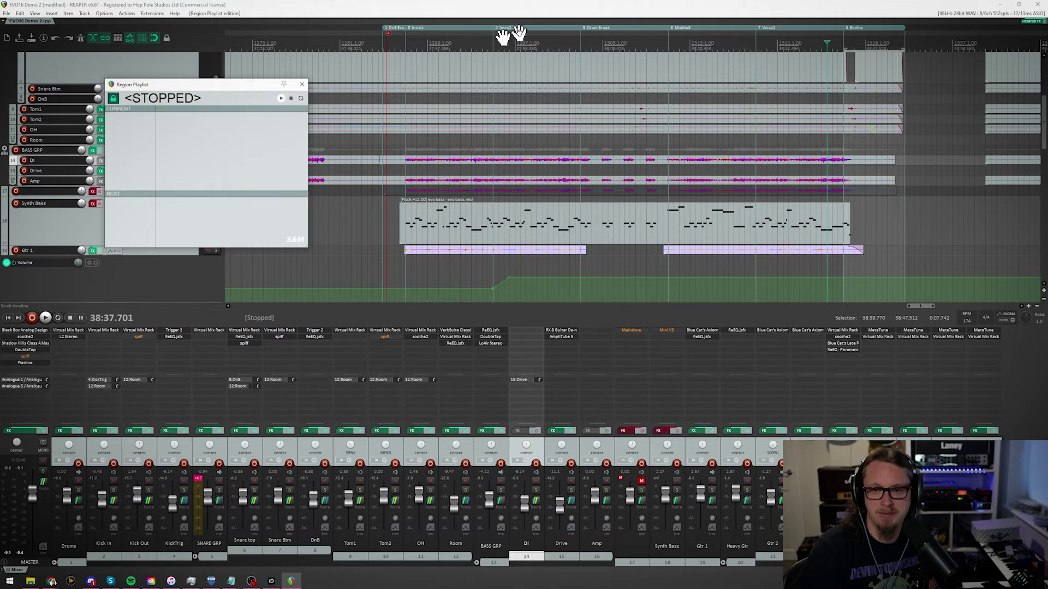
{"action": "left_click", "coordinate": [111, 99]}
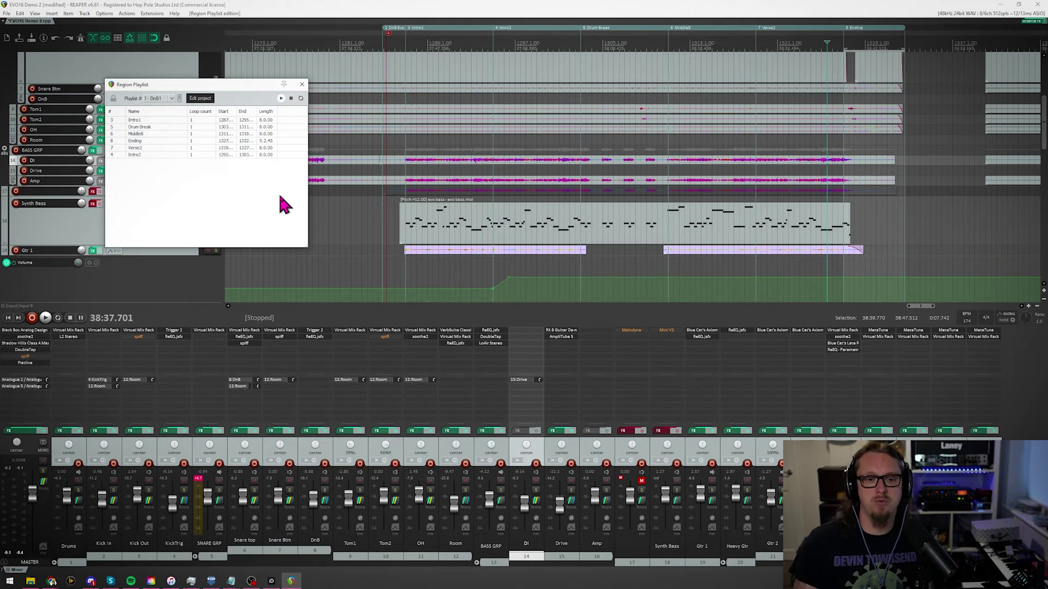
{"action": "left_click", "coordinate": [172, 98]}
{"action": "left_click", "coordinate": [175, 108]}
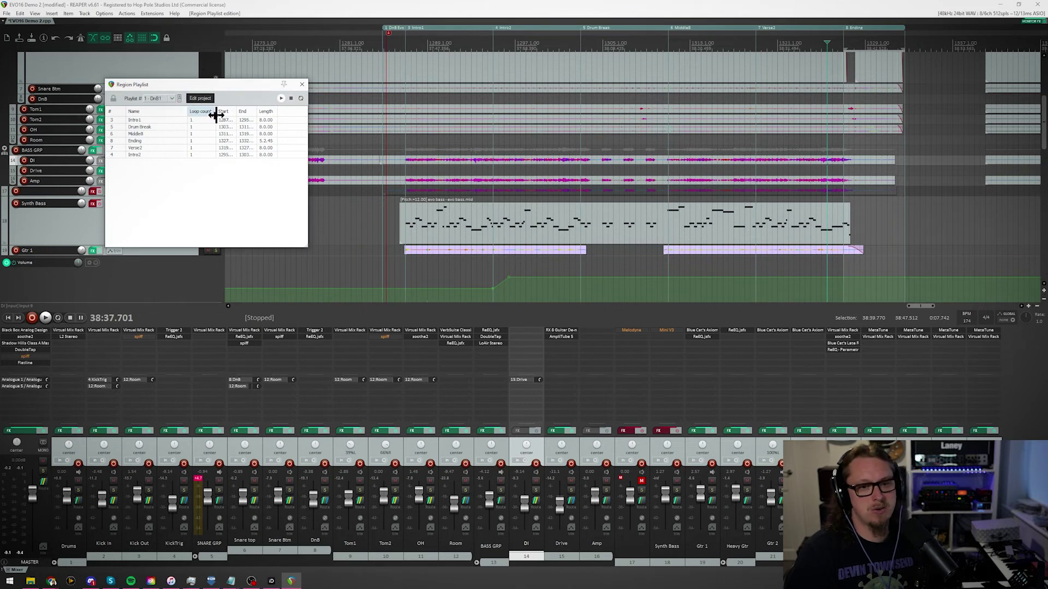
{"action": "right_click", "coordinate": [175, 181]}
{"action": "mouse_move", "coordinate": [192, 182]}
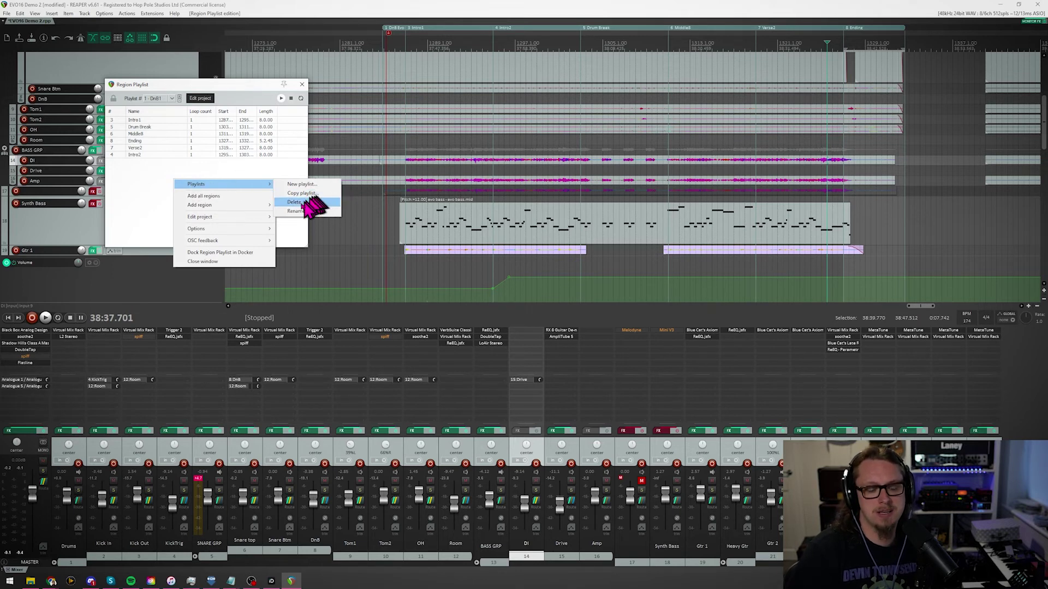
{"action": "mouse_move", "coordinate": [271, 217]}
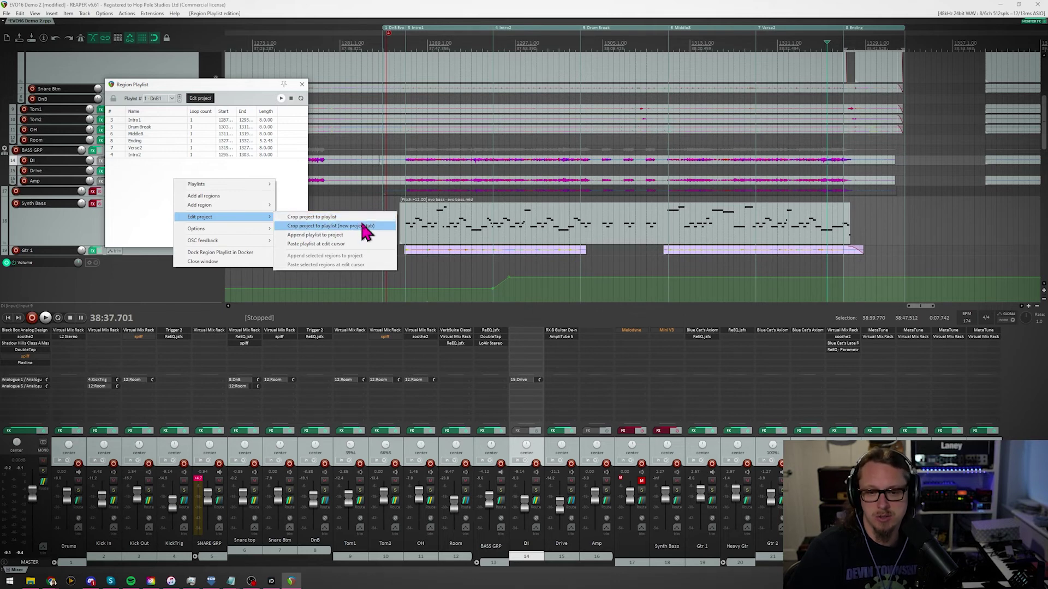
{"action": "mouse_move", "coordinate": [247, 231]}
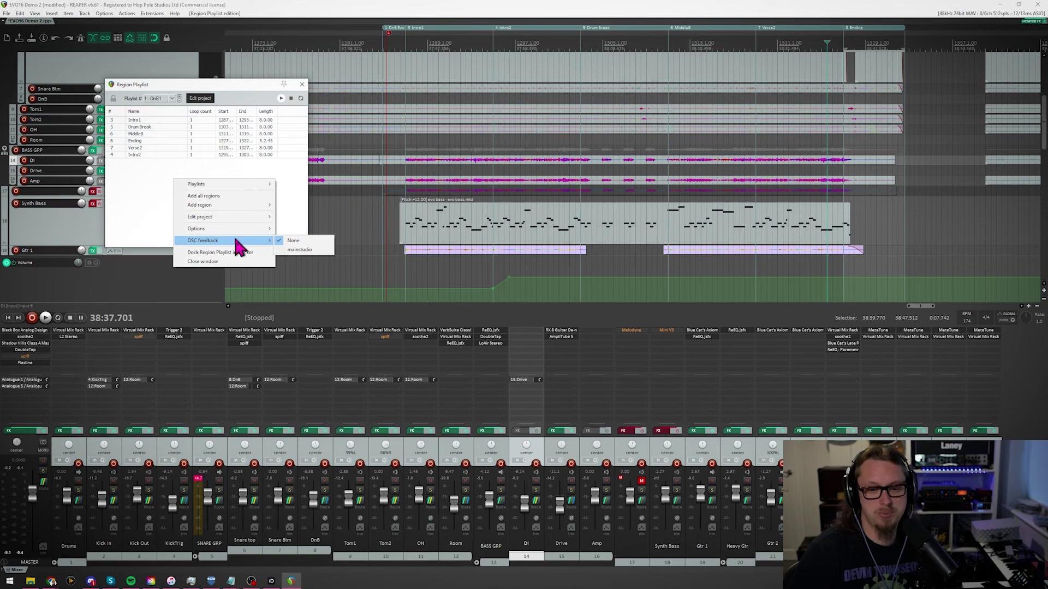
{"action": "left_click", "coordinate": [155, 206]}
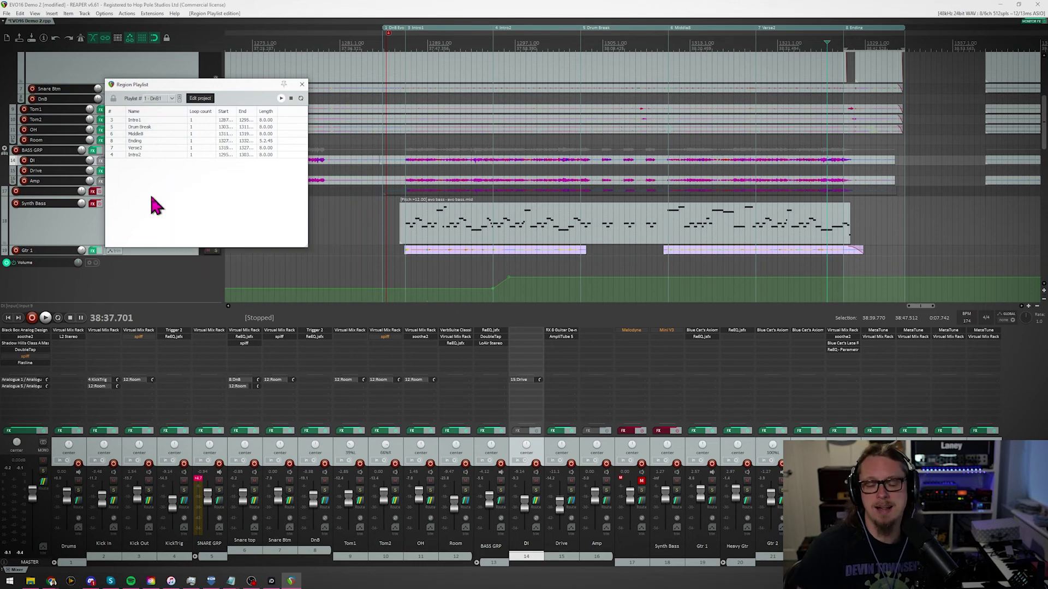